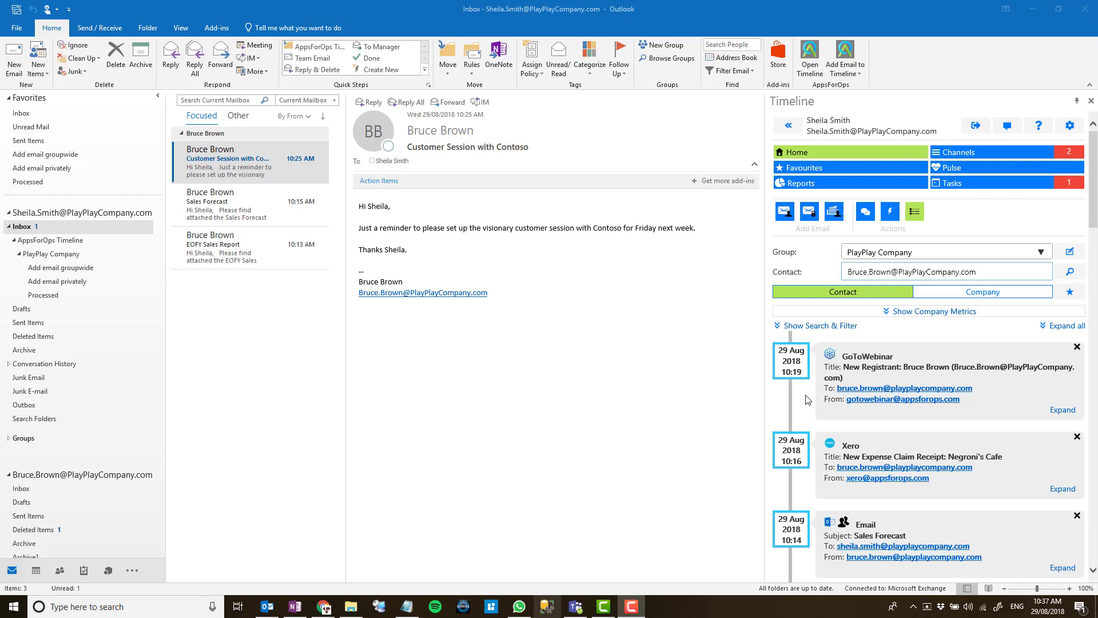
# Review the recent activity entries in the selected contact's timeline.
pyautogui.scroll(-1, 807, 399)
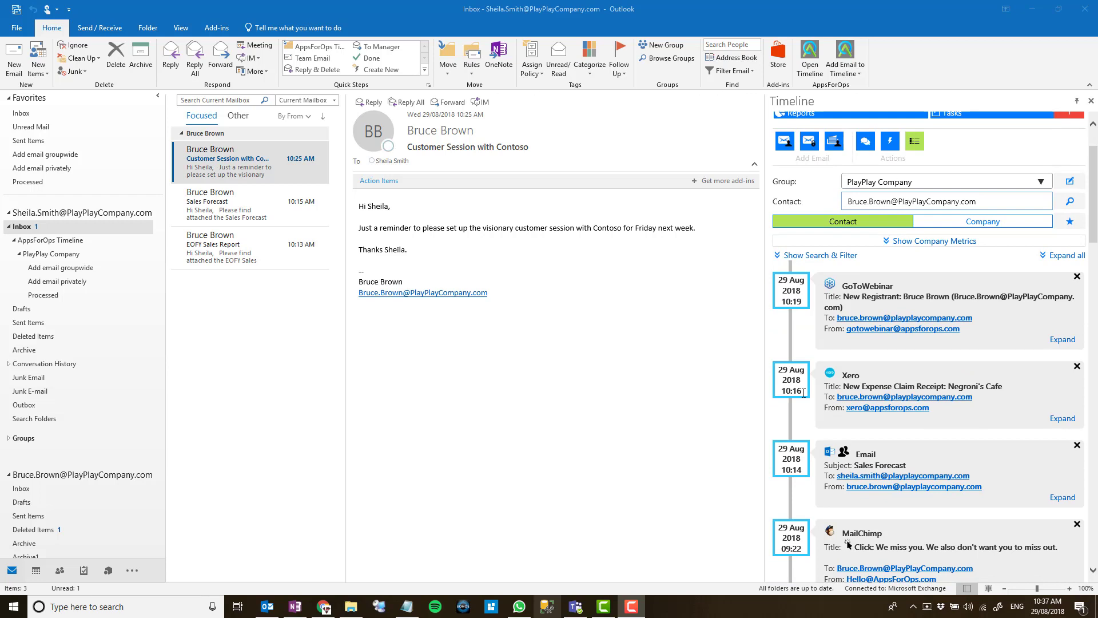
pyautogui.scroll(-1, 803, 393)
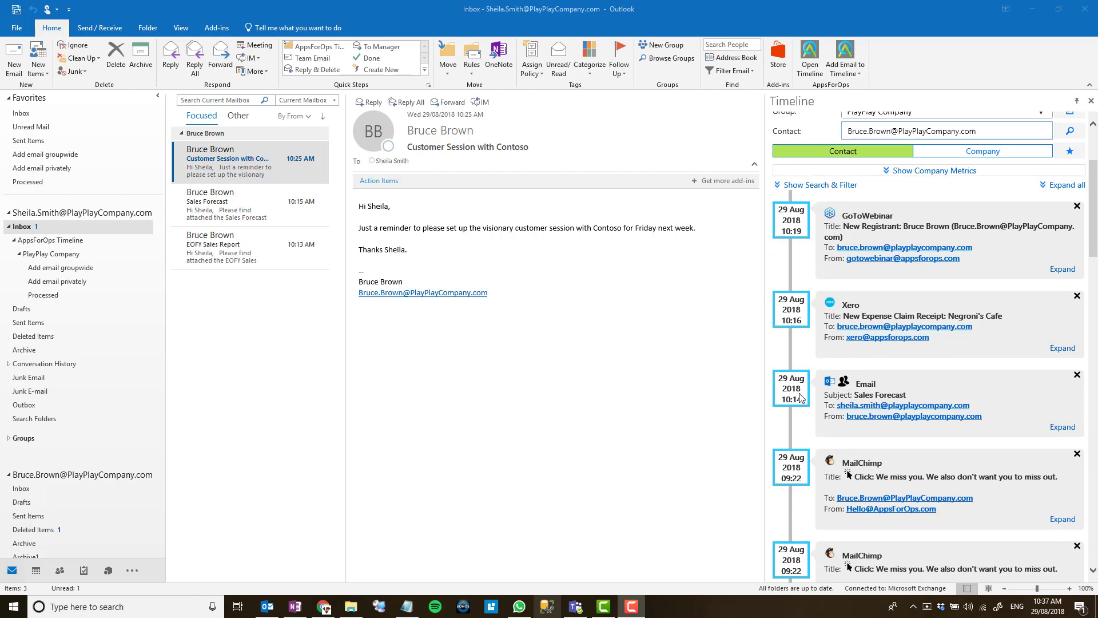
pyautogui.scroll(2, 801, 397)
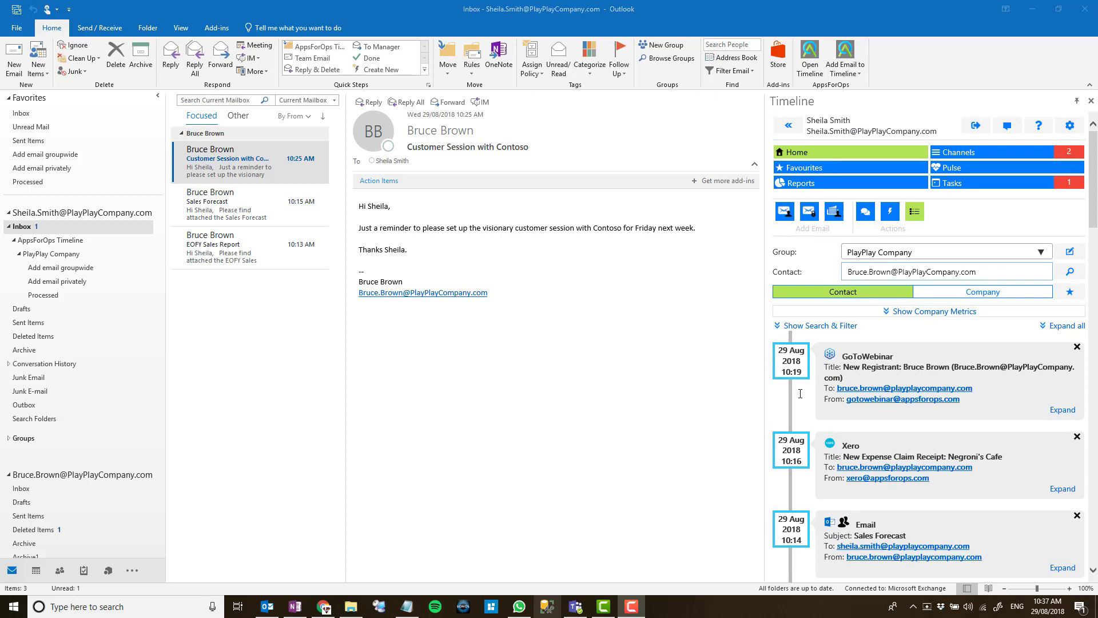
# View the company-wide timeline with a preview of the "Customer Success - powered by being in the know" email, and return to the contact's timeline.
pyautogui.click(984, 293)
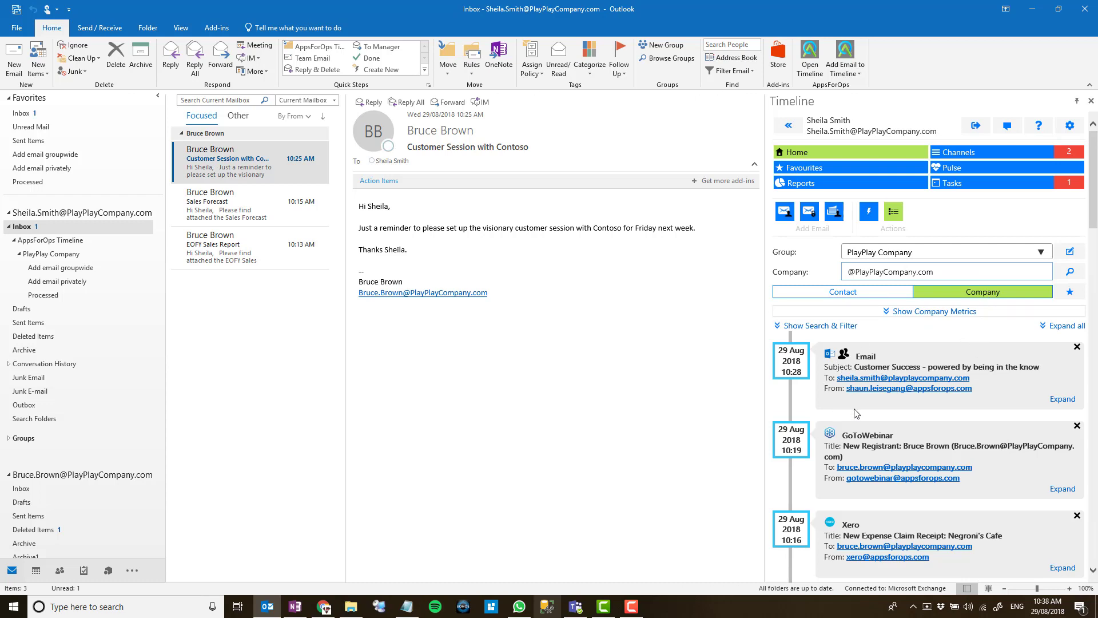
pyautogui.click(1062, 399)
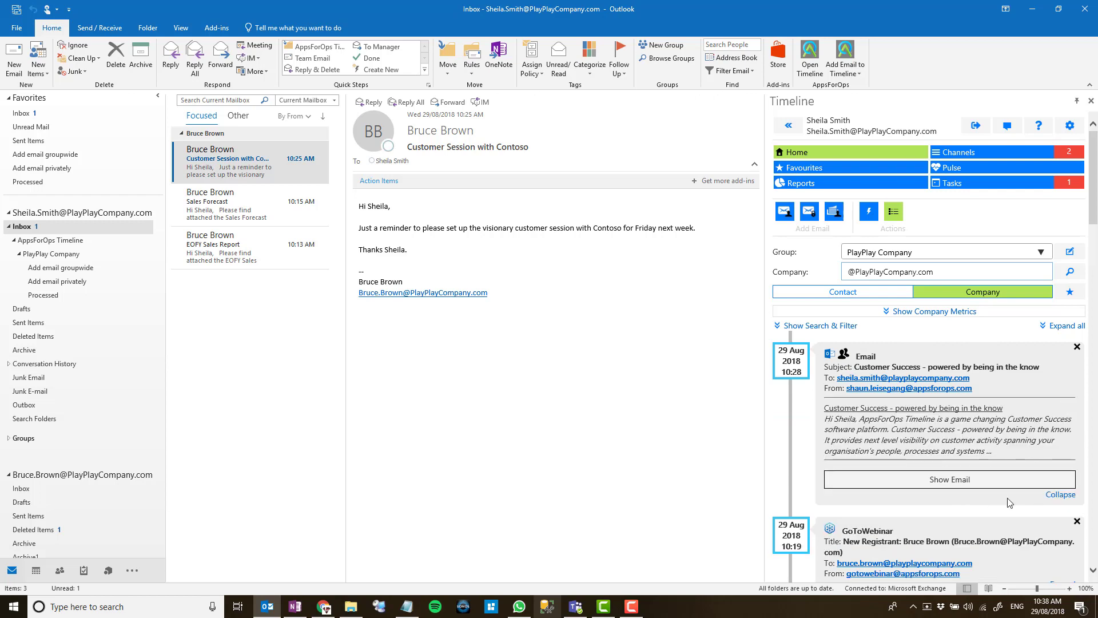
pyautogui.click(1055, 496)
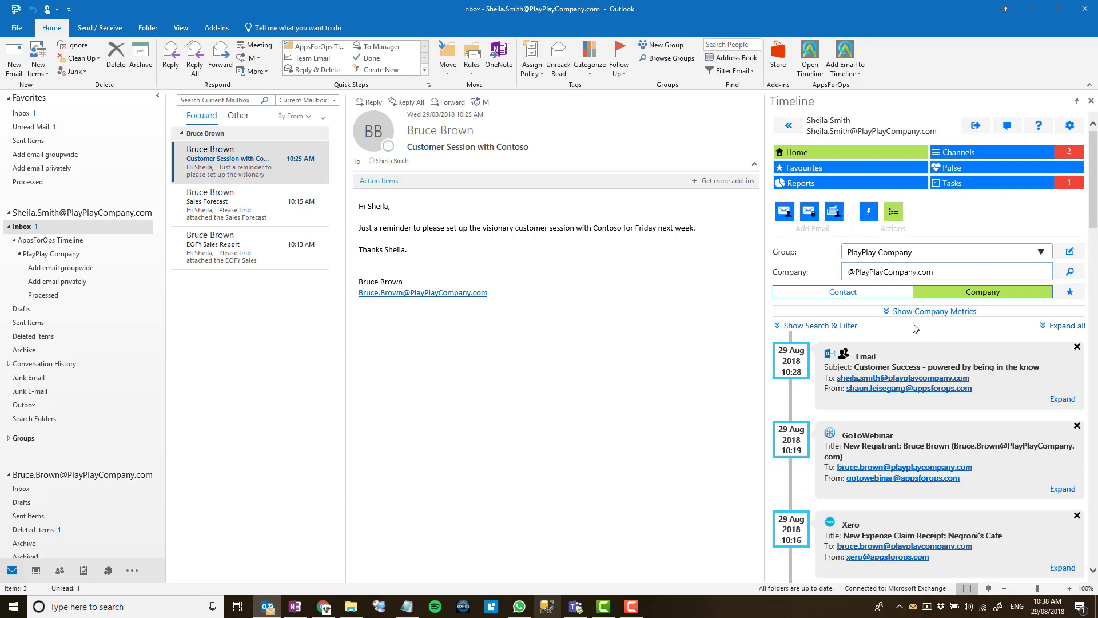
pyautogui.click(854, 292)
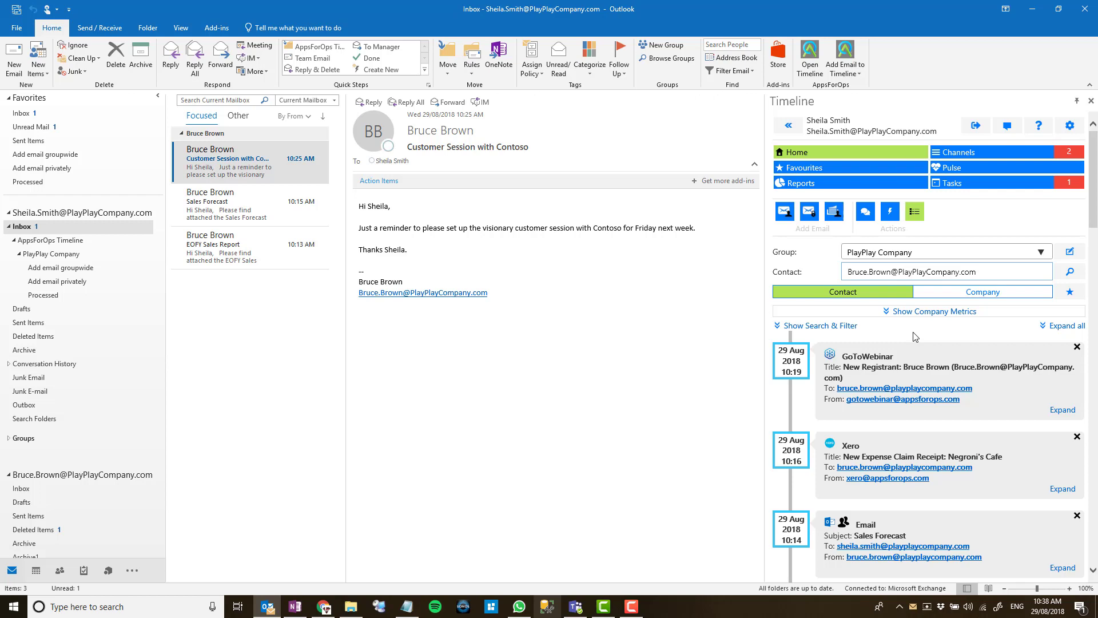
# View the unread notifications of the Xero channel.
pyautogui.click(982, 150)
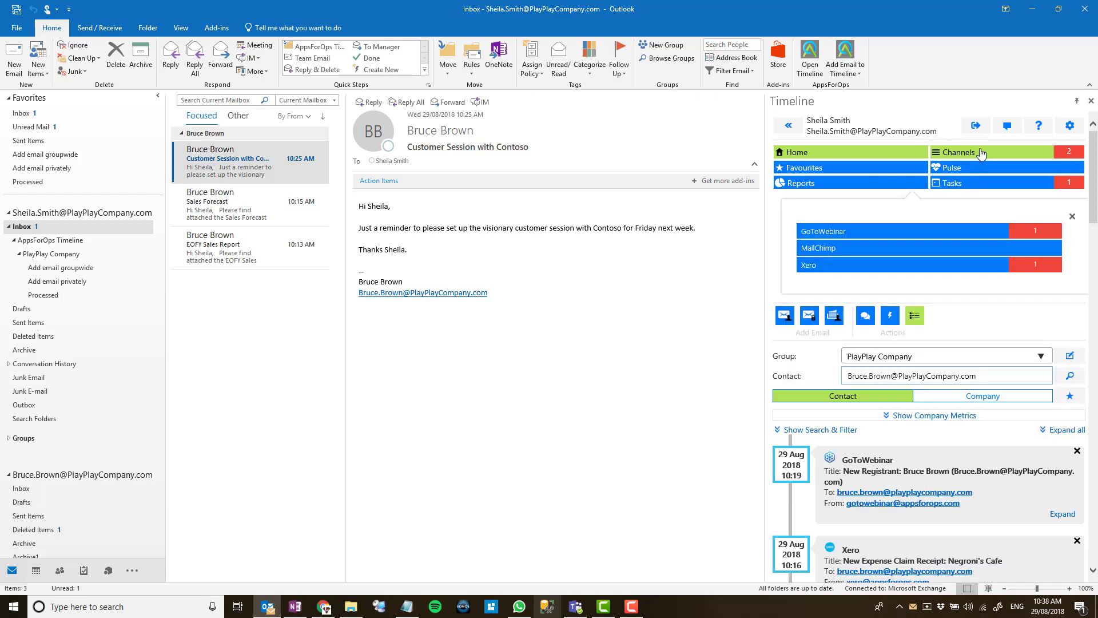
pyautogui.click(963, 255)
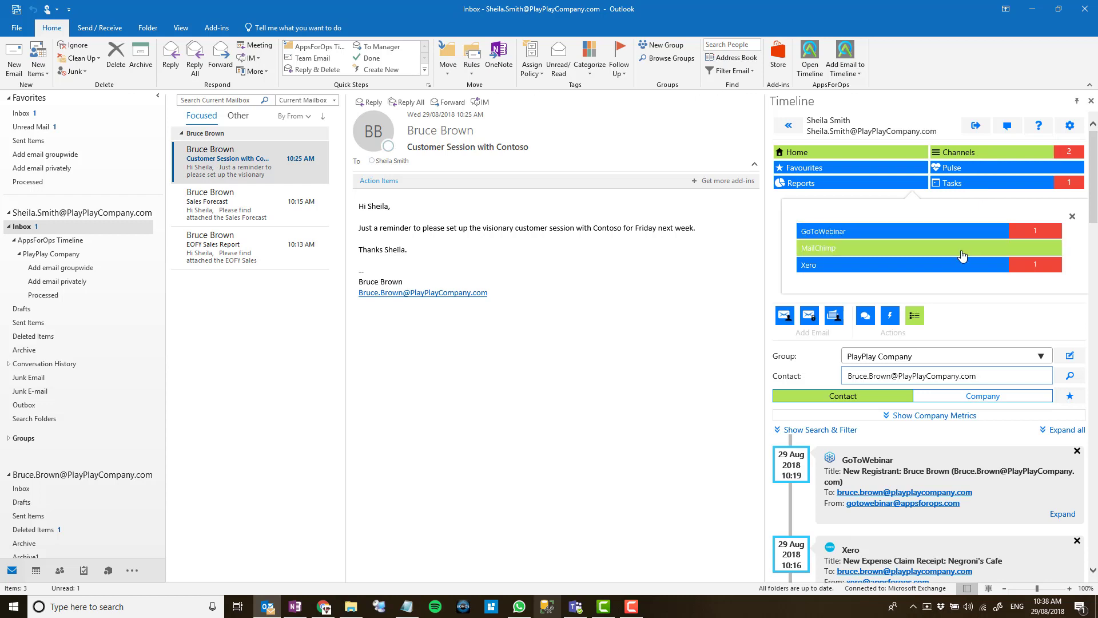
pyautogui.click(956, 269)
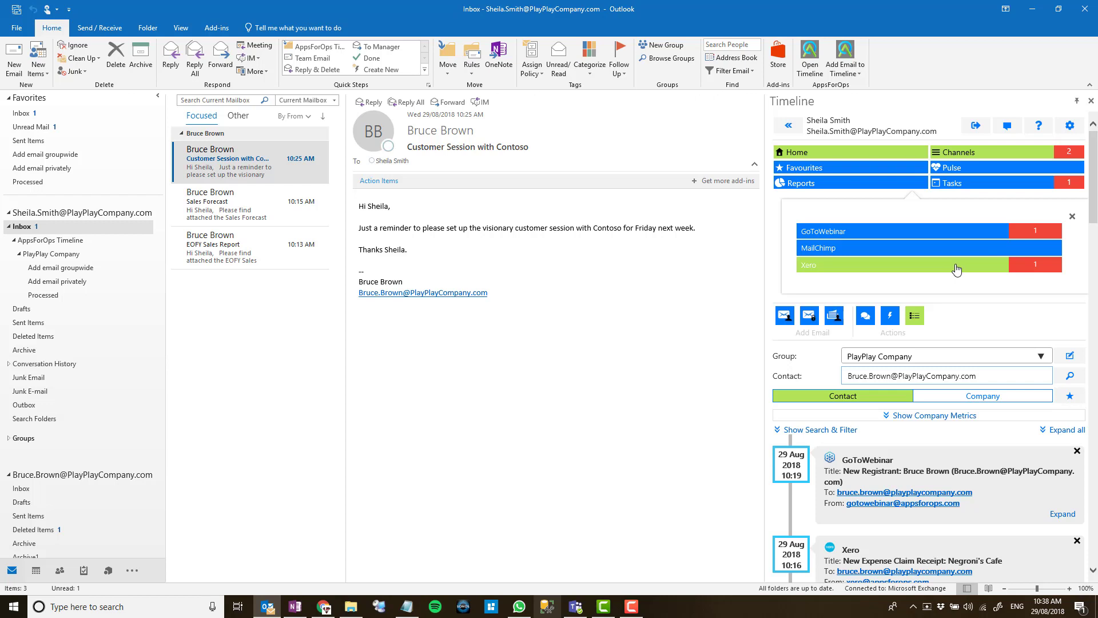
pyautogui.click(956, 269)
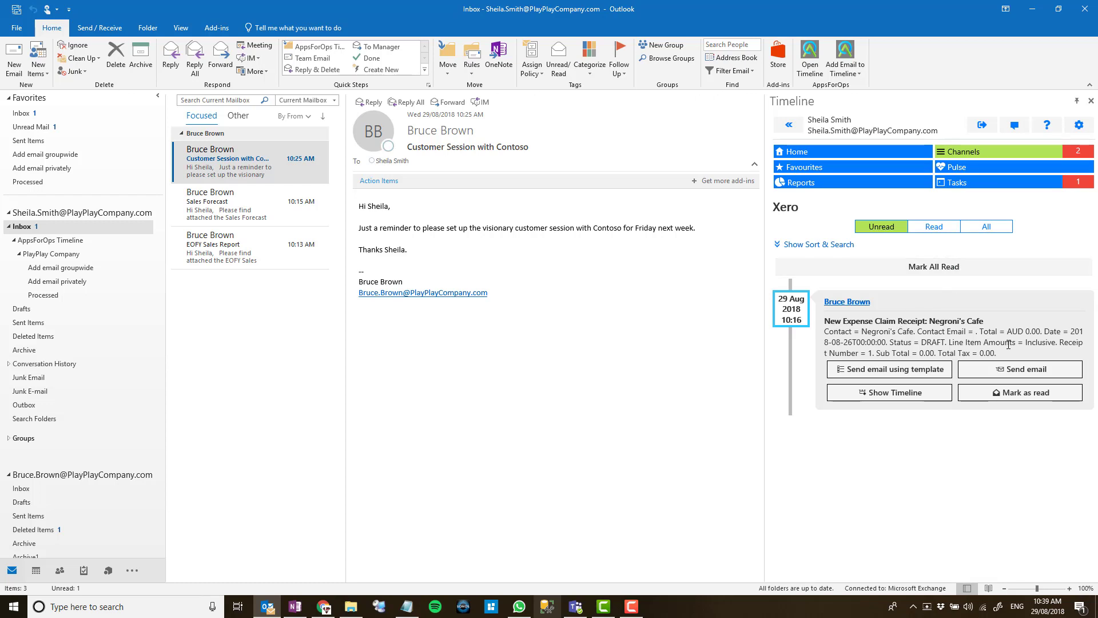
# Load the timeline of the contact named in the Xero expense claim notification and review its entries.
pyautogui.click(856, 304)
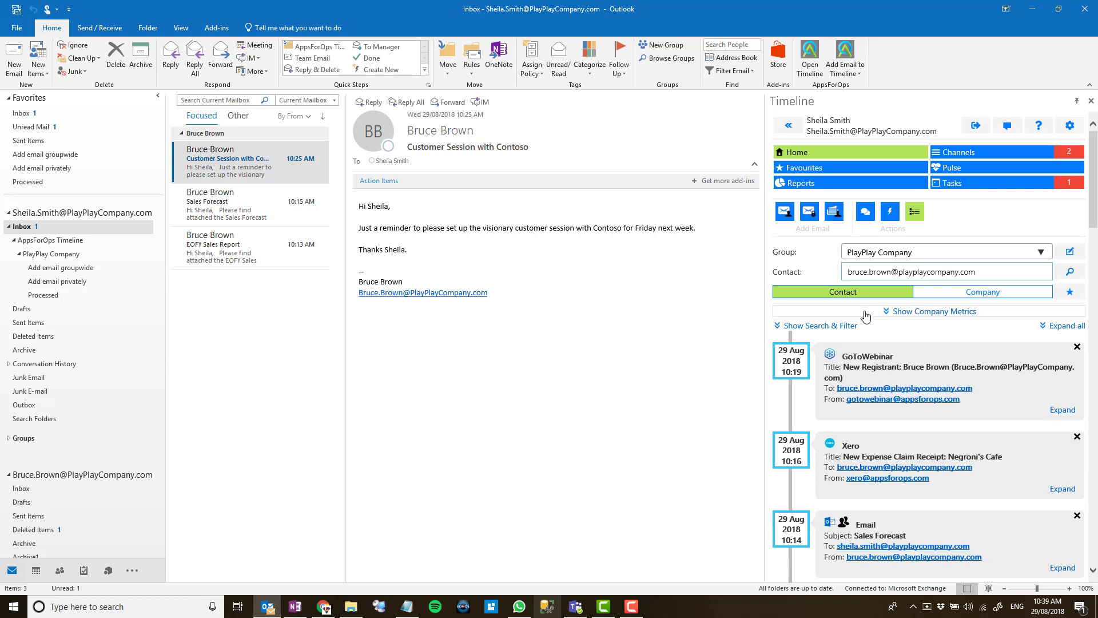
pyautogui.scroll(-1, 866, 316)
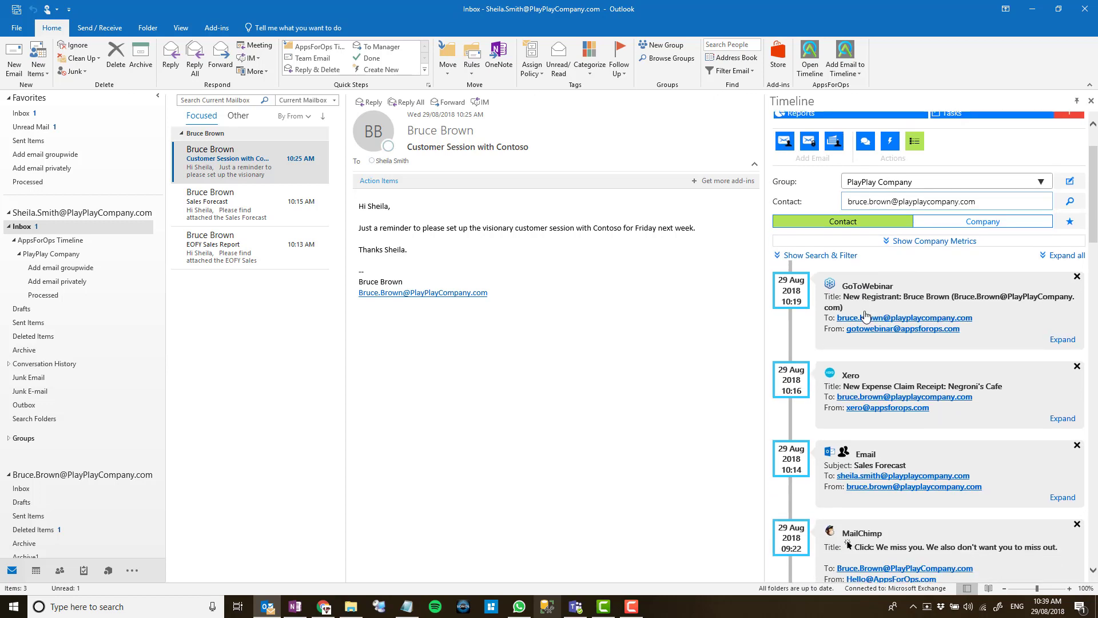
pyautogui.scroll(1, 865, 316)
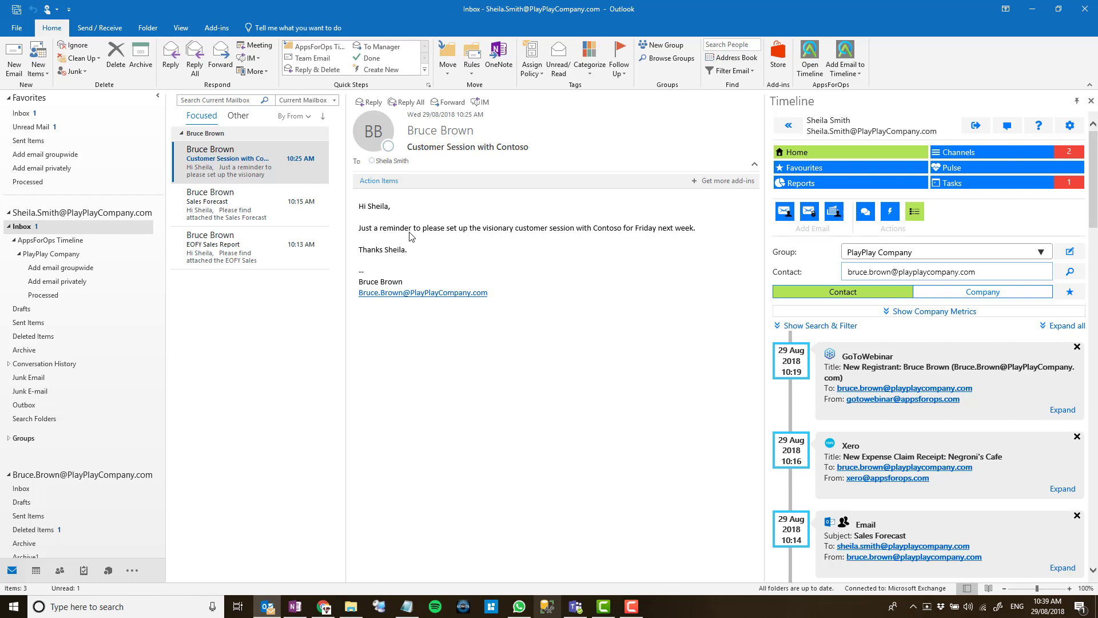
# Add the "Customer Session with Contoso" email to the group timeline by moving it to PlayPlay Company's "Add email groupwide" folder.
pyautogui.click(321, 161)
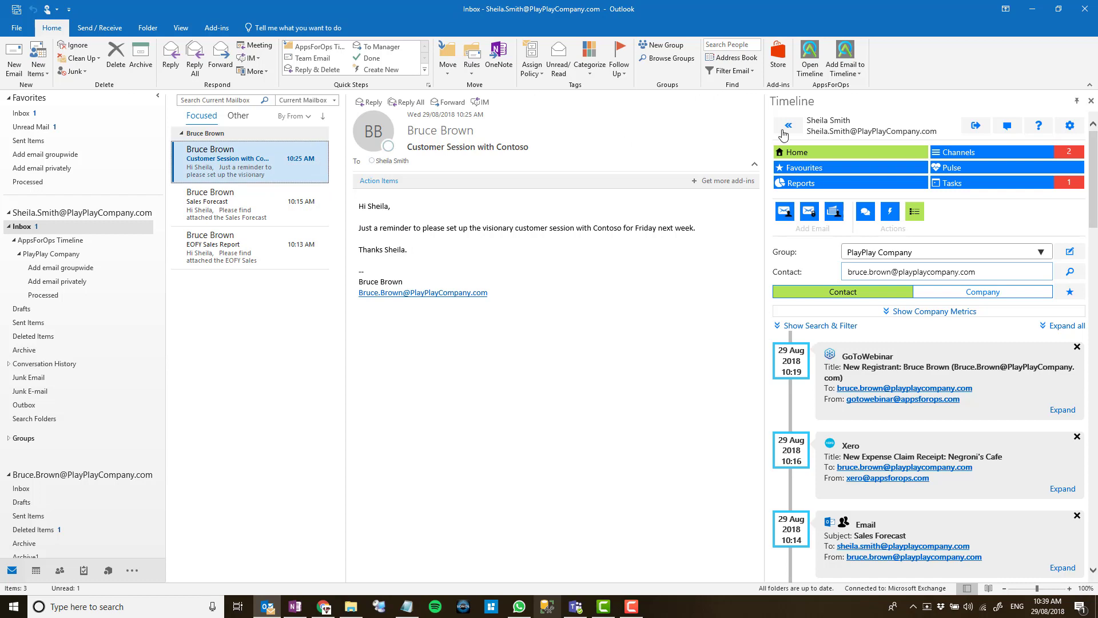
pyautogui.click(843, 74)
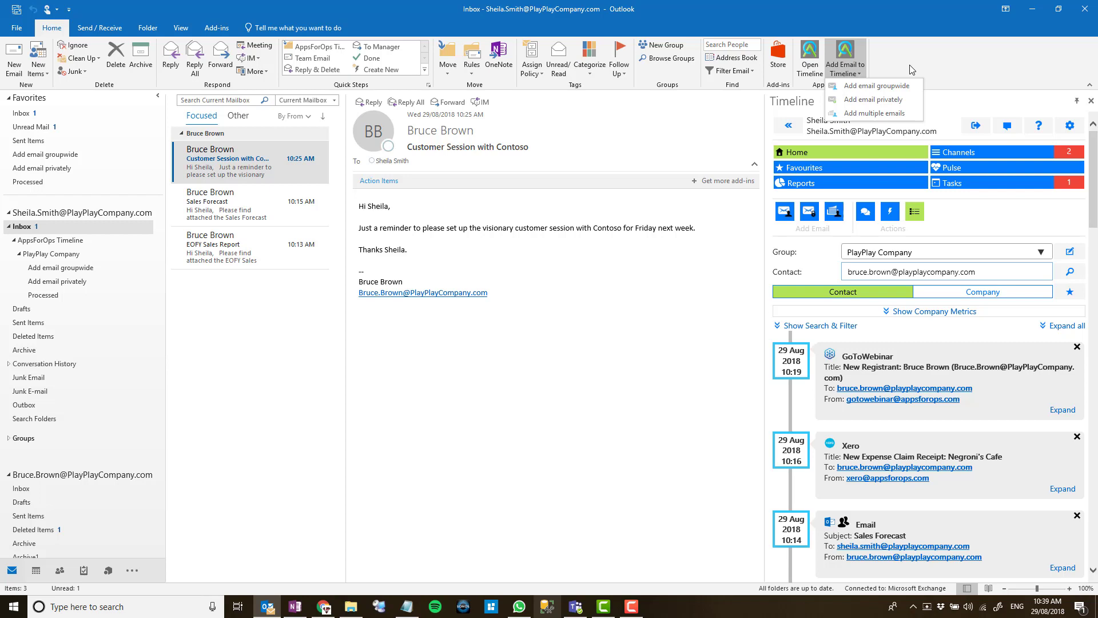
pyautogui.click(849, 52)
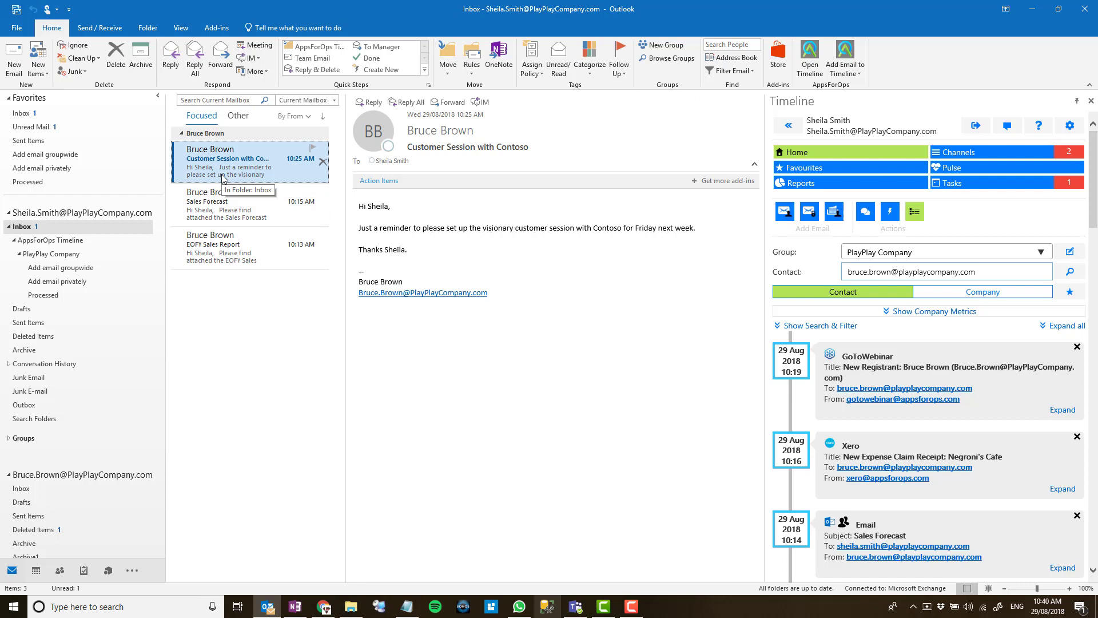
pyautogui.moveTo(223, 178); pyautogui.dragTo(94, 279)
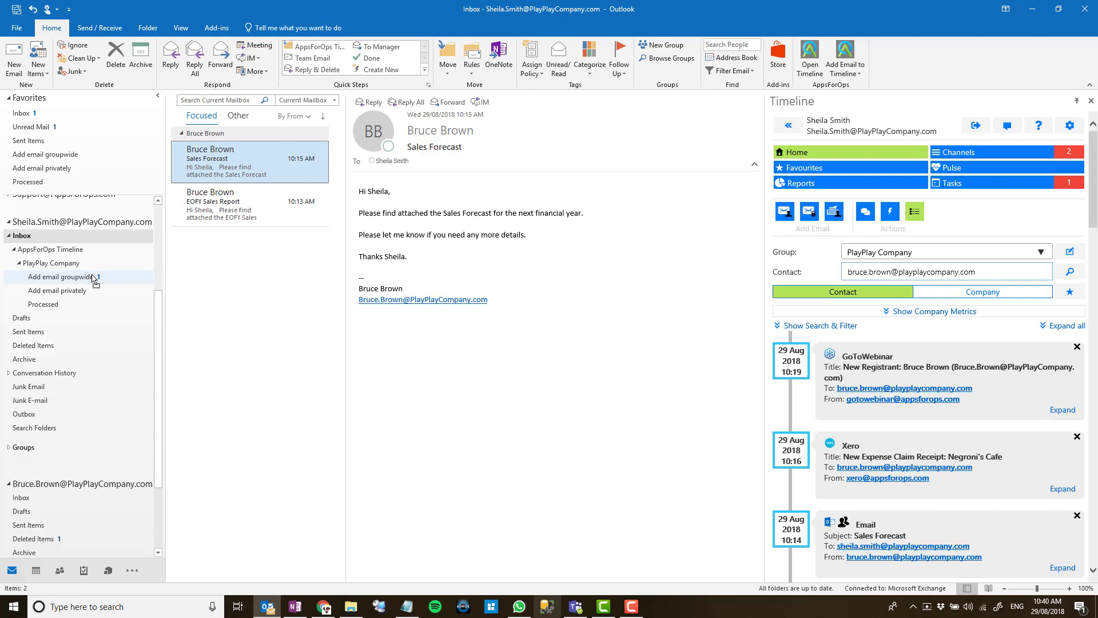
# Check the "Add email groupwide" and "Processed" folders for the "Customer Session with Contoso" email and display it.
pyautogui.click(93, 278)
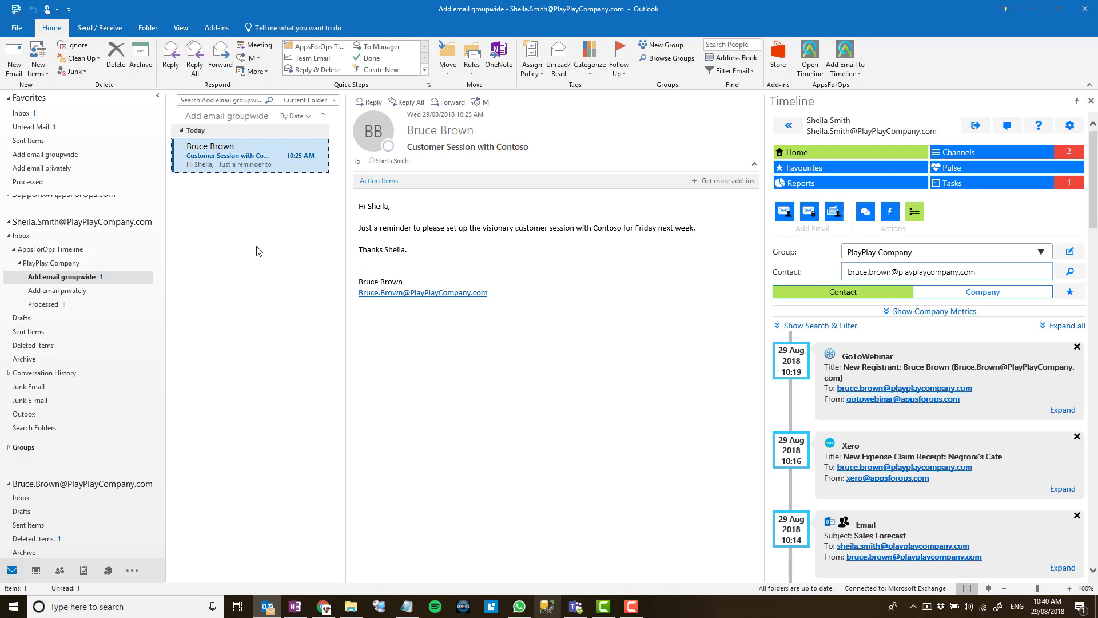
pyautogui.click(65, 305)
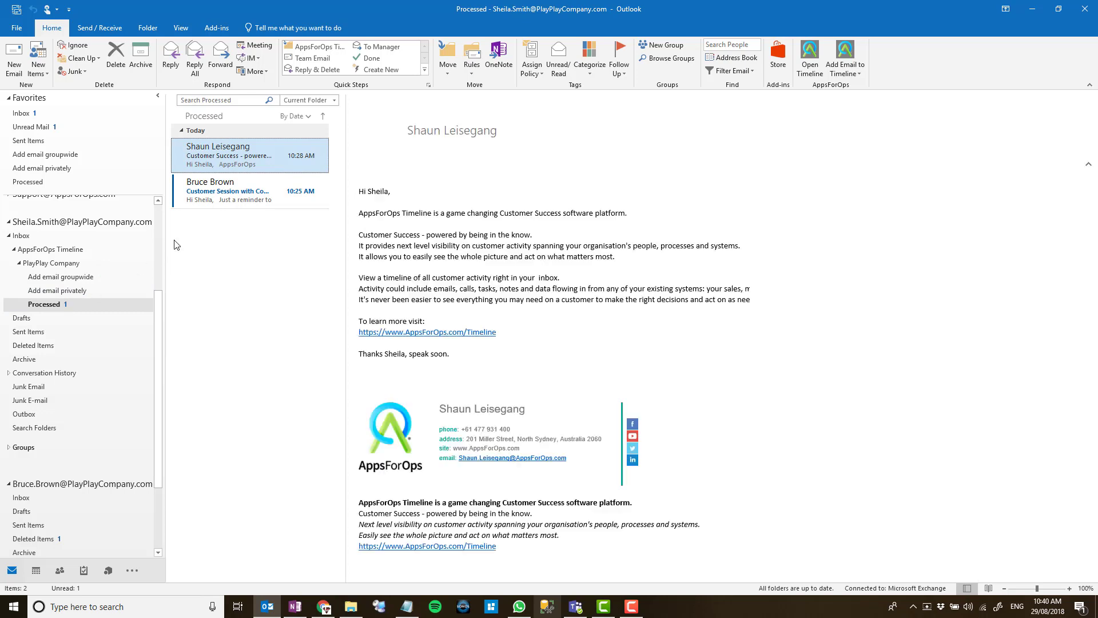
pyautogui.click(233, 207)
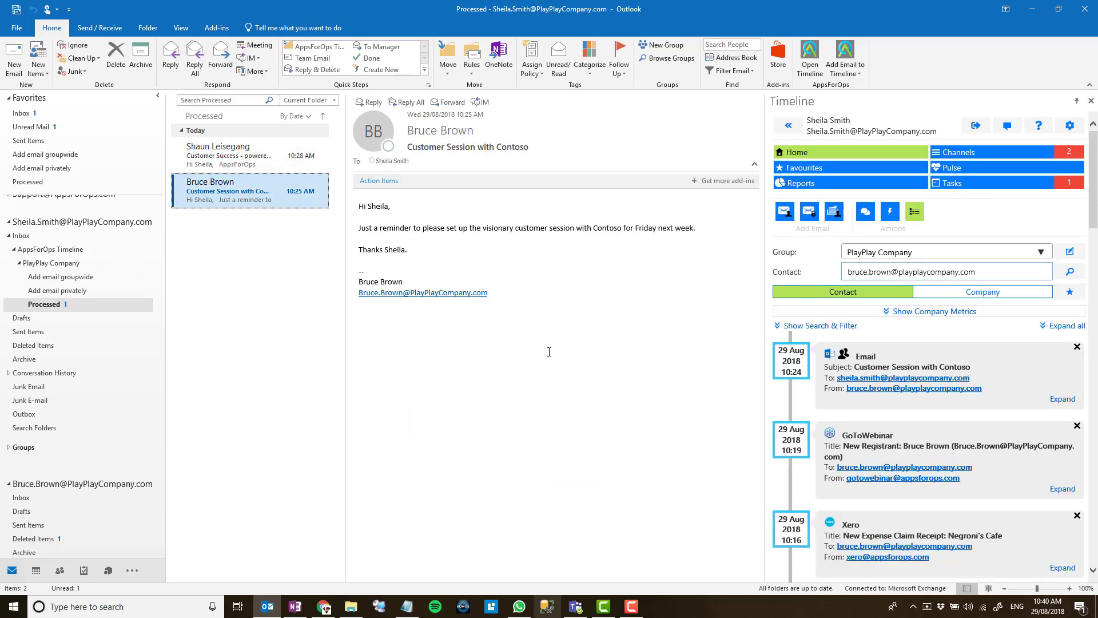
# Examine the contact's updated timeline for the "Customer Session with Contoso" email entry.
pyautogui.scroll(-3, 847, 441)
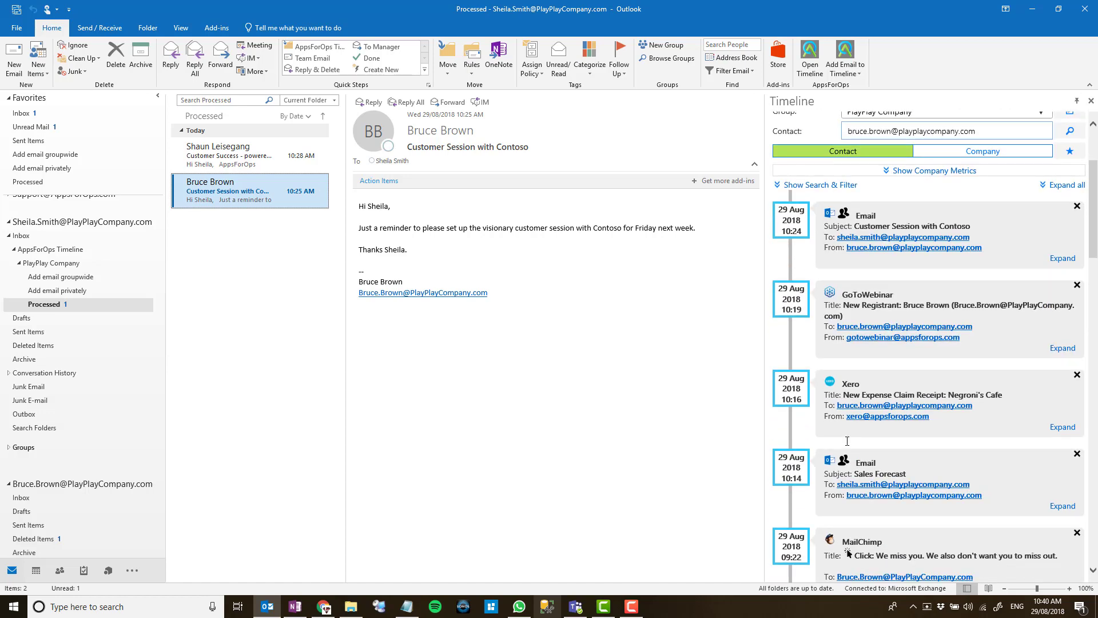
pyautogui.scroll(-1, 847, 440)
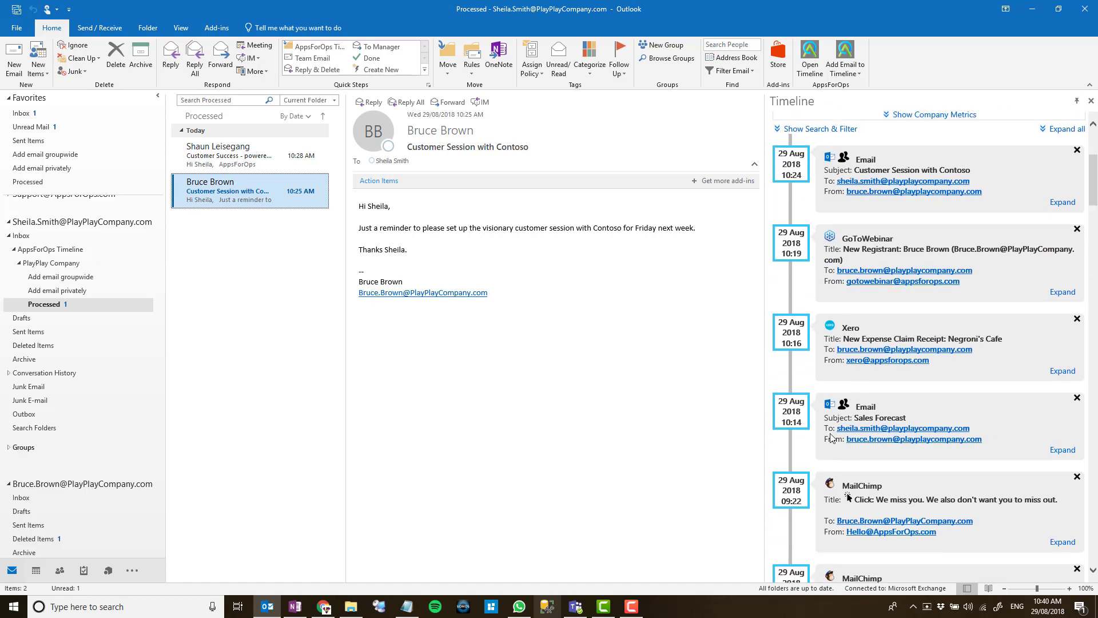
pyautogui.scroll(3, 833, 437)
# View the form for logging a call, task or note for the contact, and return to the timeline.
pyautogui.click(914, 212)
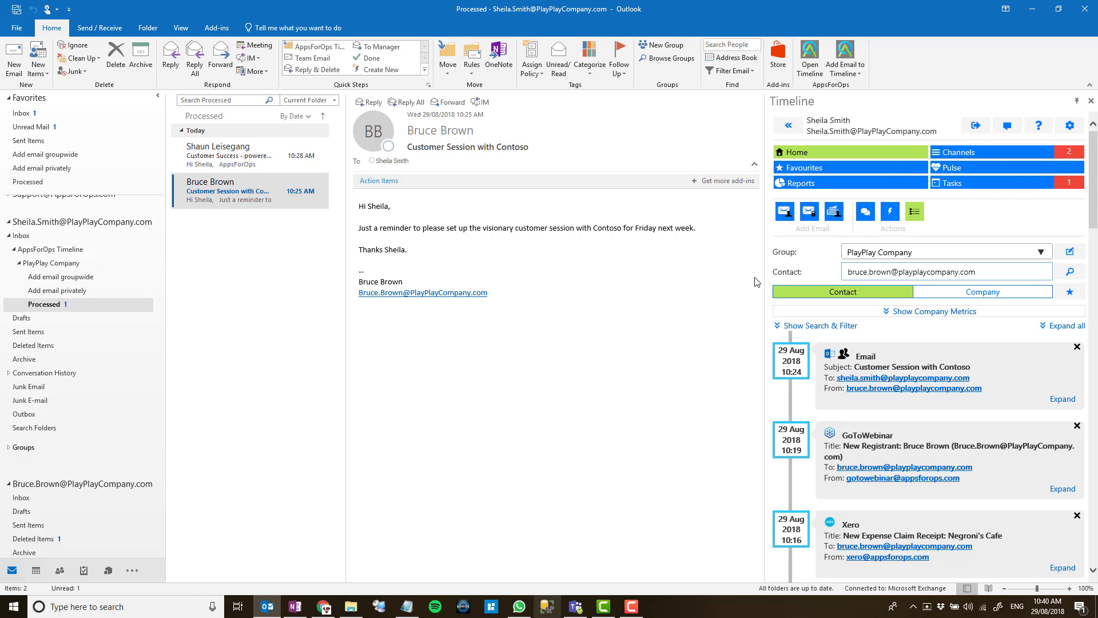
pyautogui.click(866, 213)
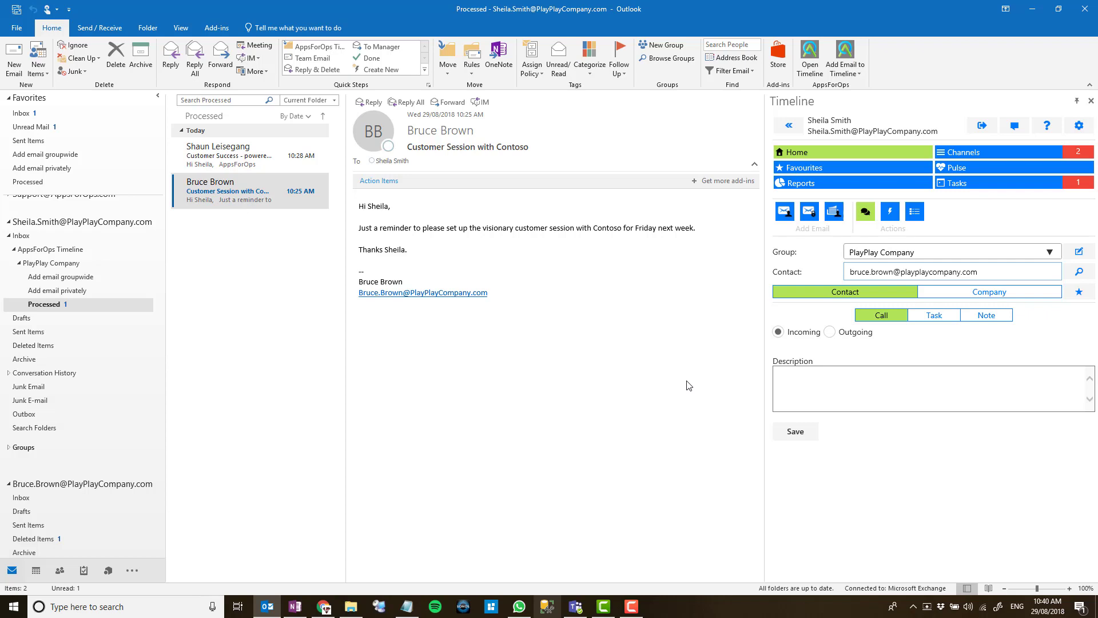
pyautogui.click(914, 213)
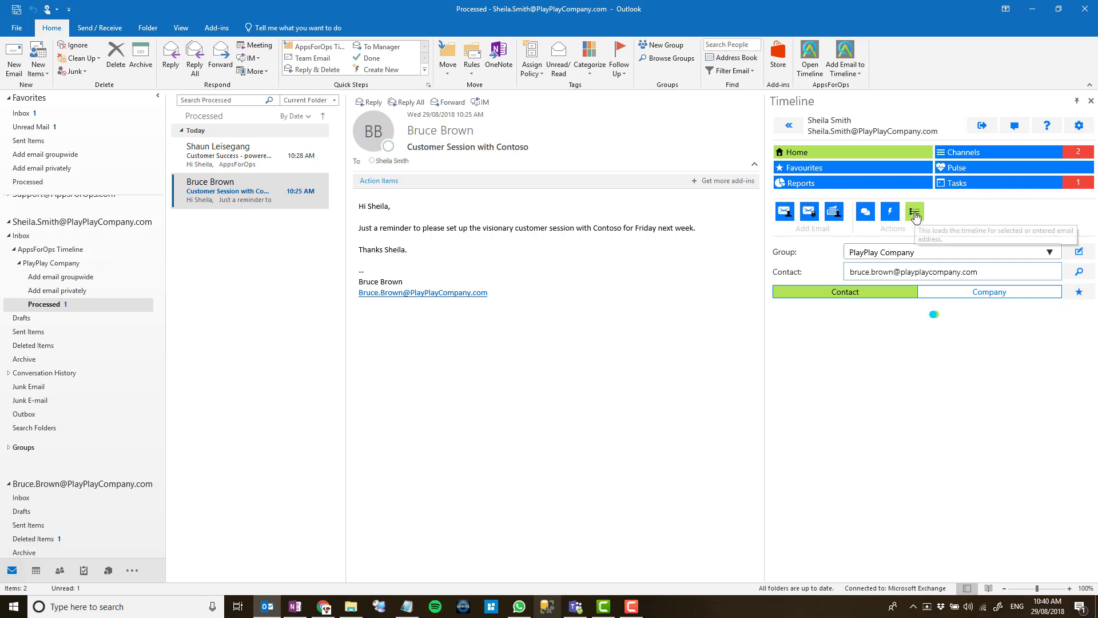
# View the email options for the "Introducing AppsForOps Timeline" template among the contact's quick actions.
pyautogui.click(890, 211)
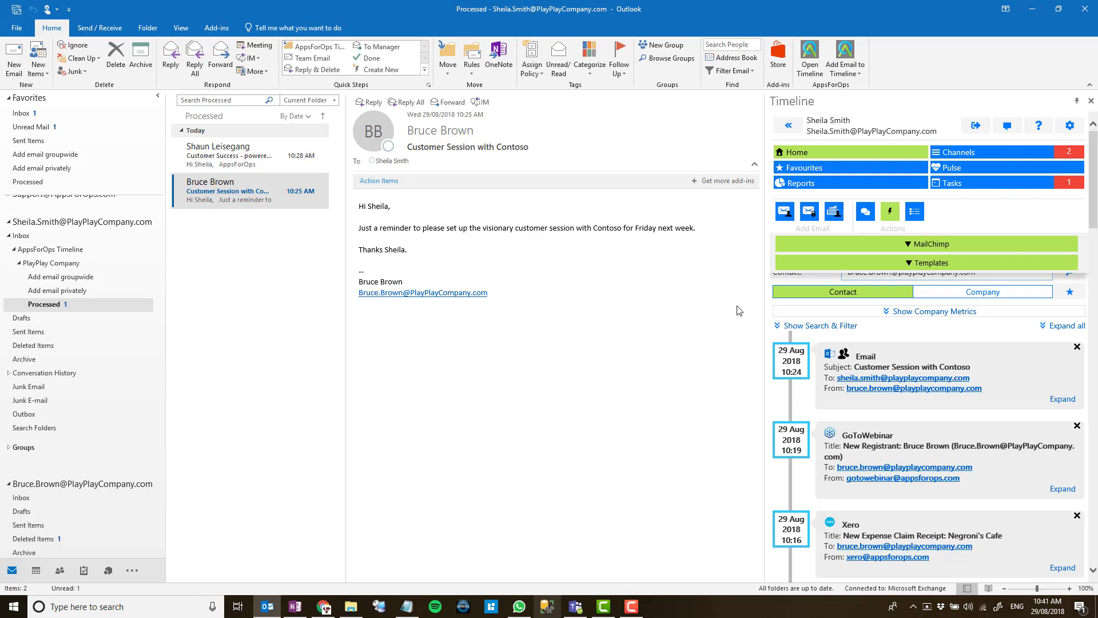
pyautogui.click(923, 265)
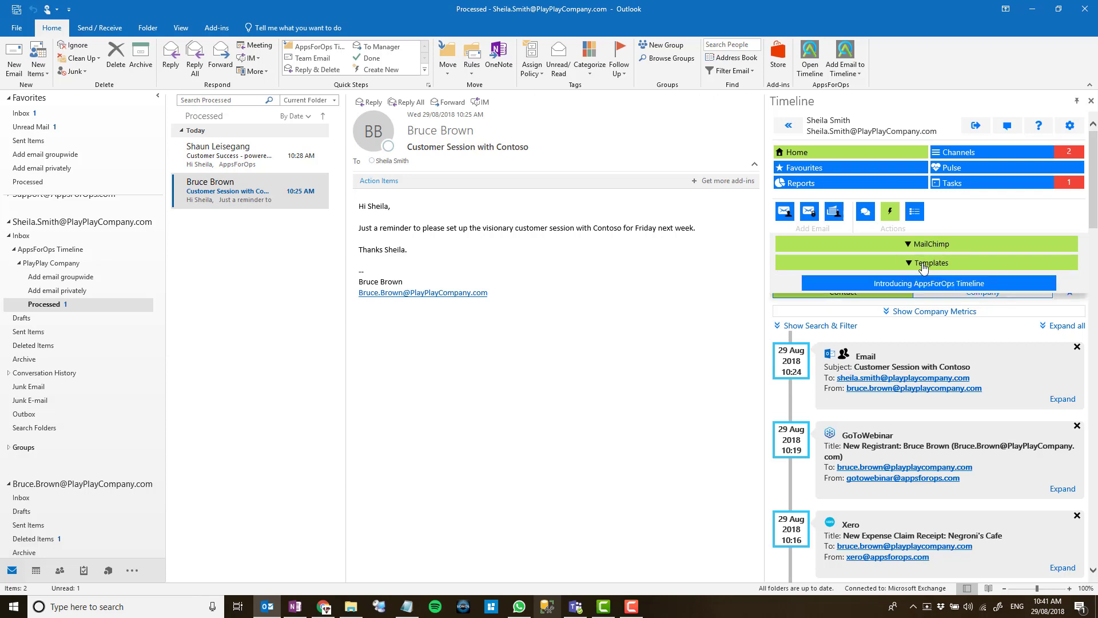
pyautogui.click(917, 283)
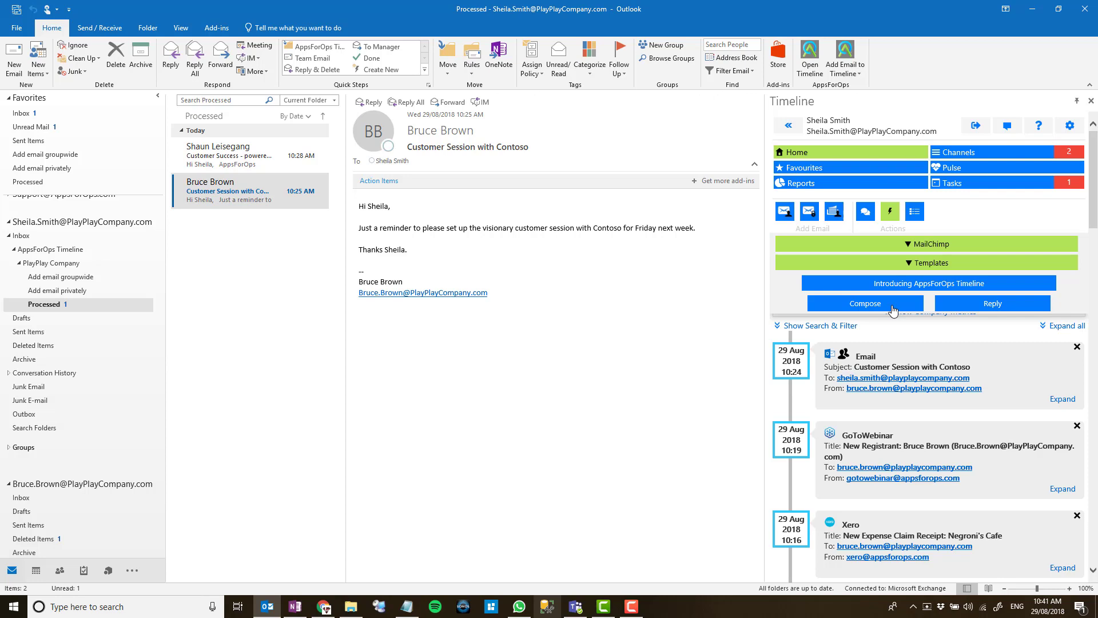
# View the MailChimp subscription options for the "AppsForOps Downloads" list, and close the quick actions.
pyautogui.click(910, 248)
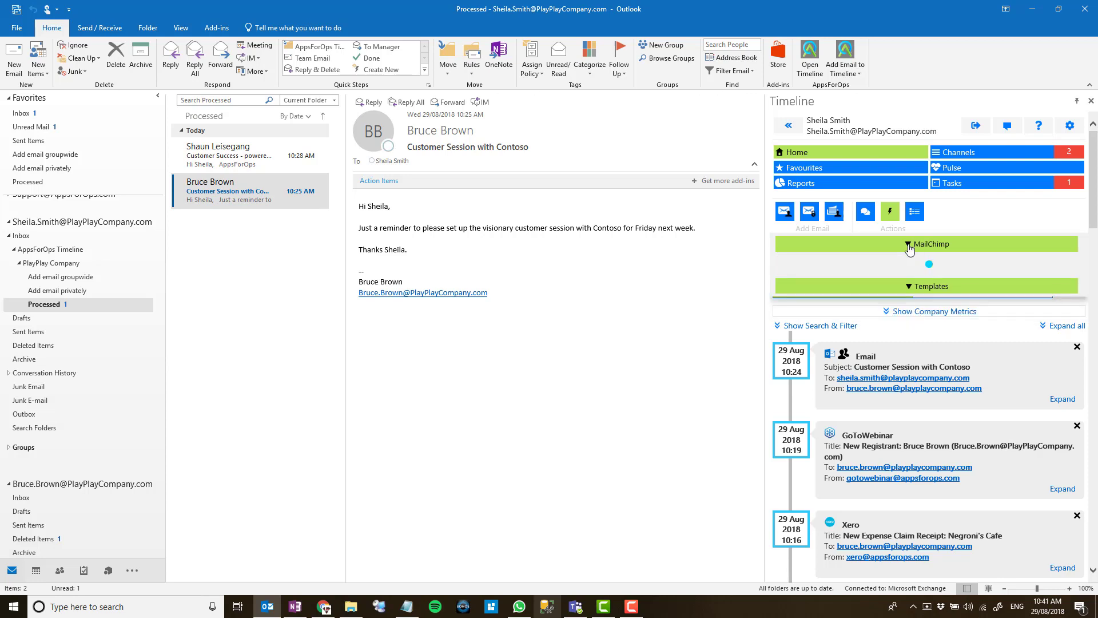
pyautogui.click(906, 269)
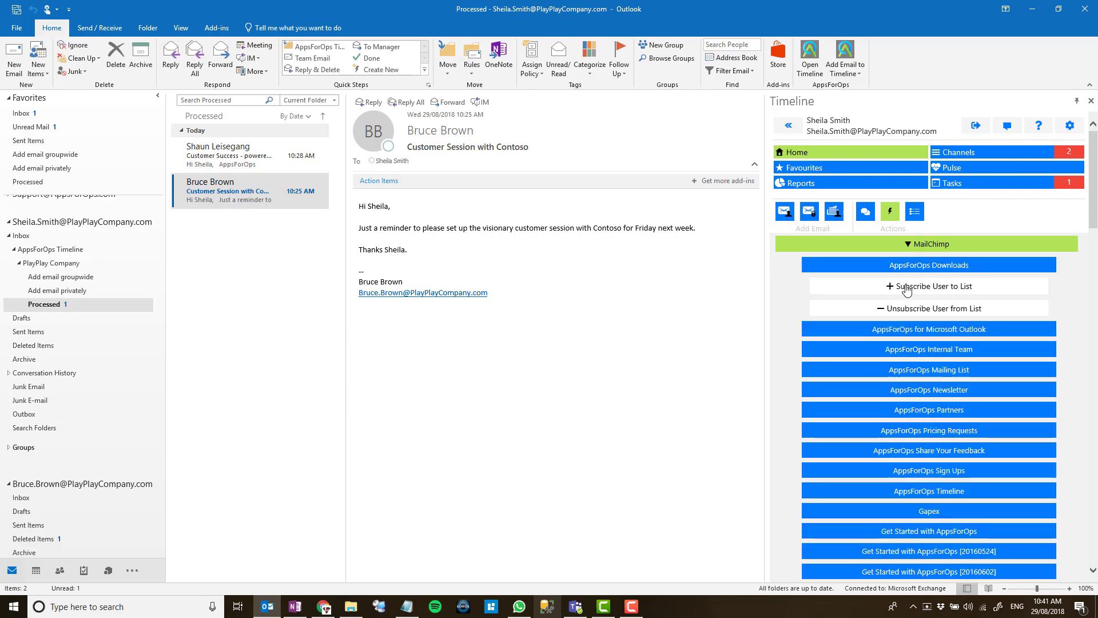
pyautogui.click(909, 246)
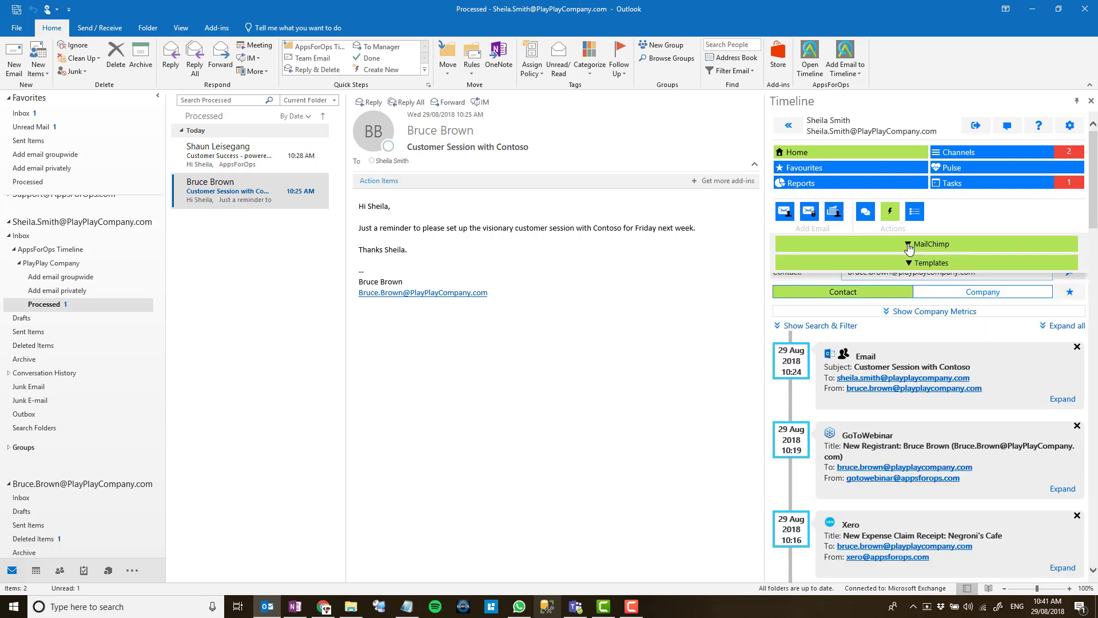
pyautogui.click(890, 215)
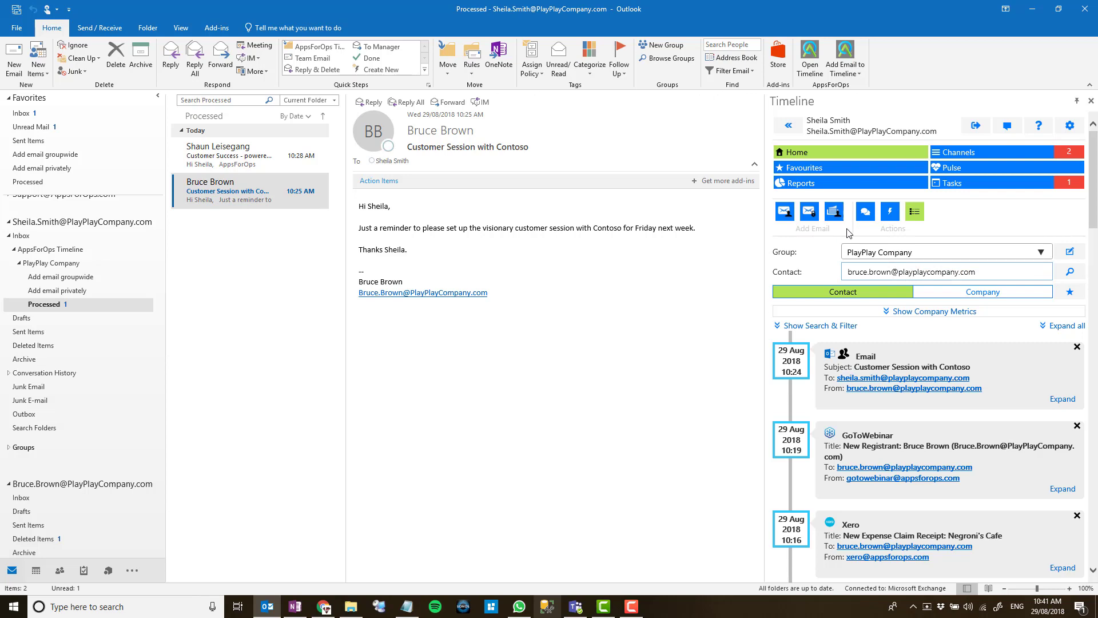
# Set PlayPlay Company's Health (According to Us) to amber and its Health Trend to same, and save the company metrics.
pyautogui.click(911, 314)
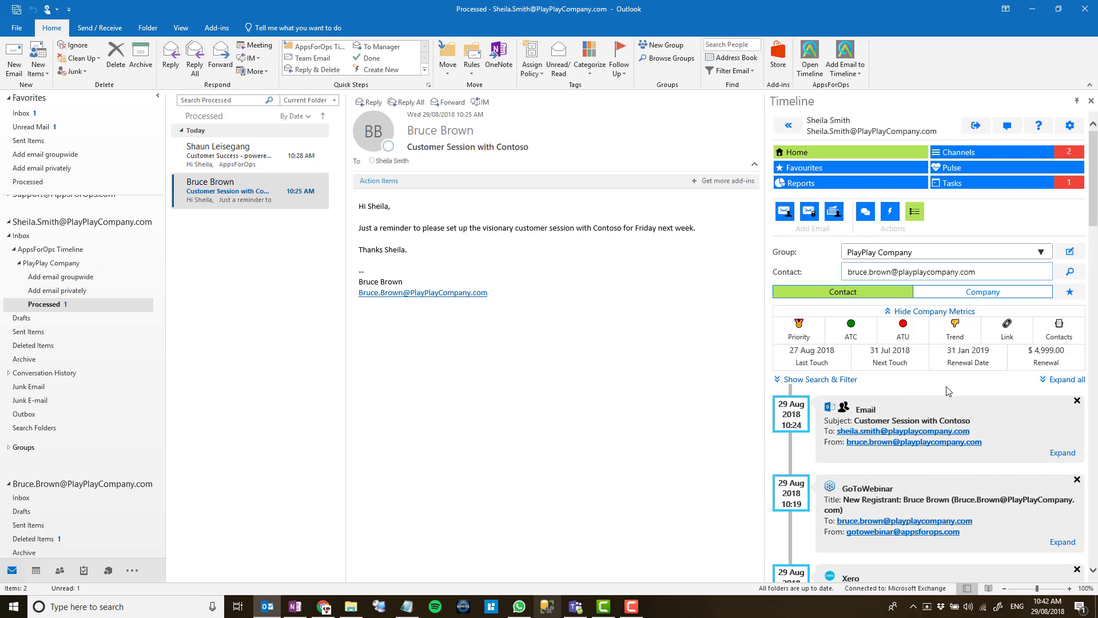
pyautogui.click(926, 346)
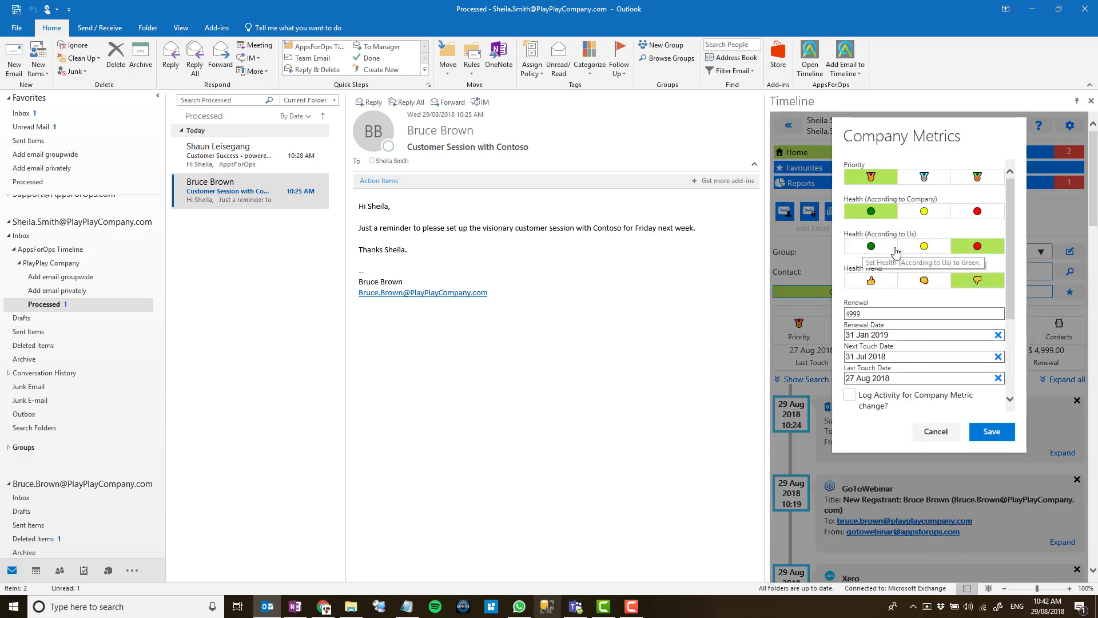
pyautogui.click(915, 247)
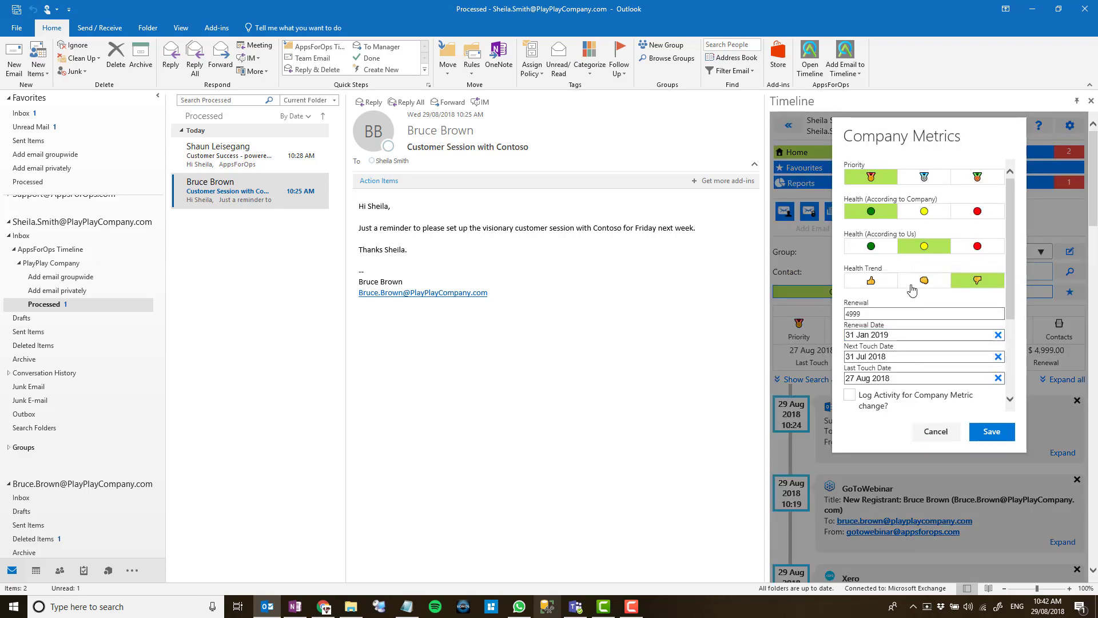
pyautogui.click(912, 282)
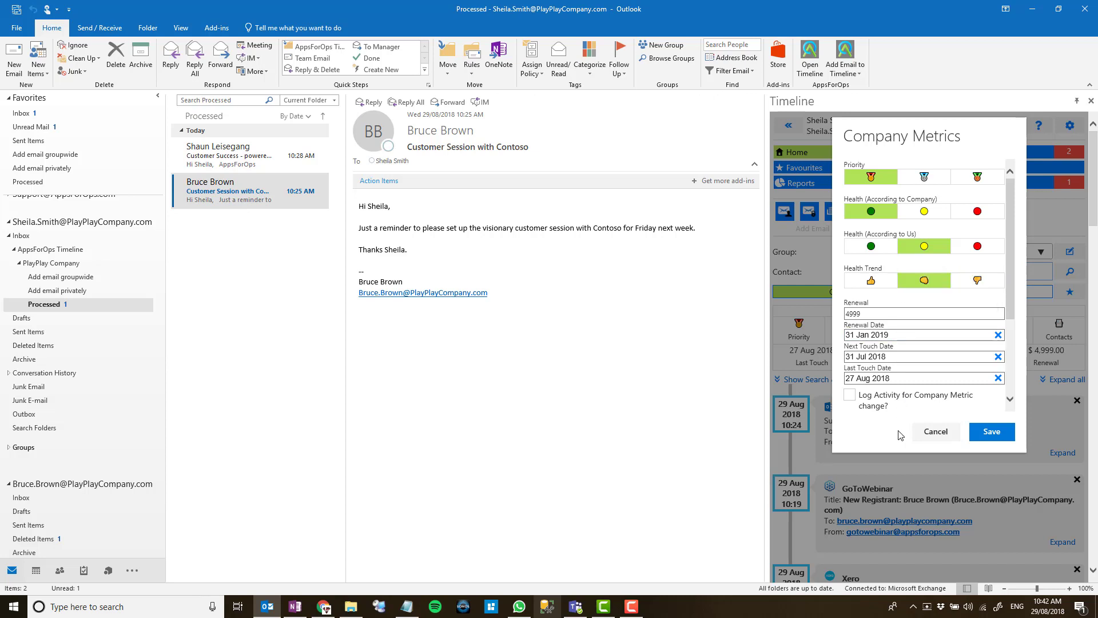
pyautogui.click(992, 432)
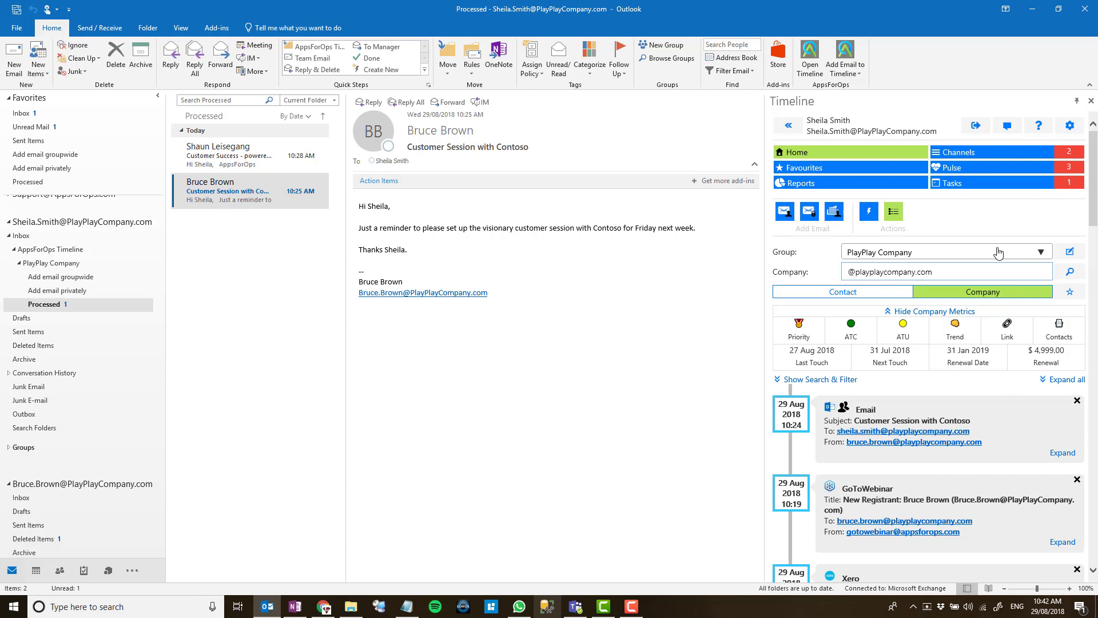
# Review the unread Pulse notifications, and view the company timeline from the Last Touch Date change notification.
pyautogui.click(964, 173)
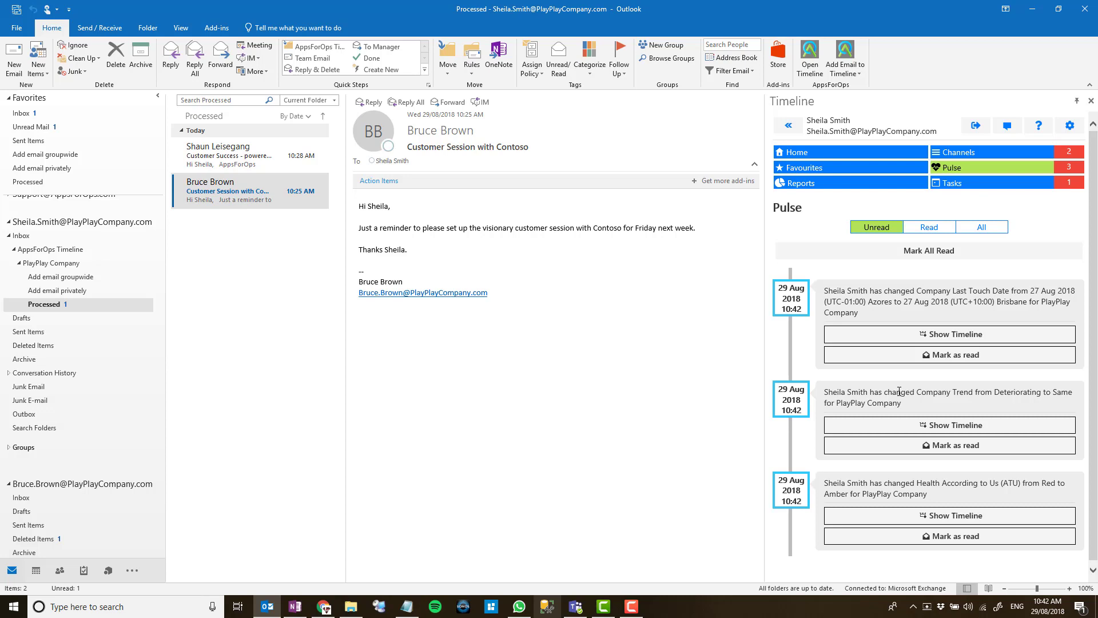
pyautogui.click(947, 338)
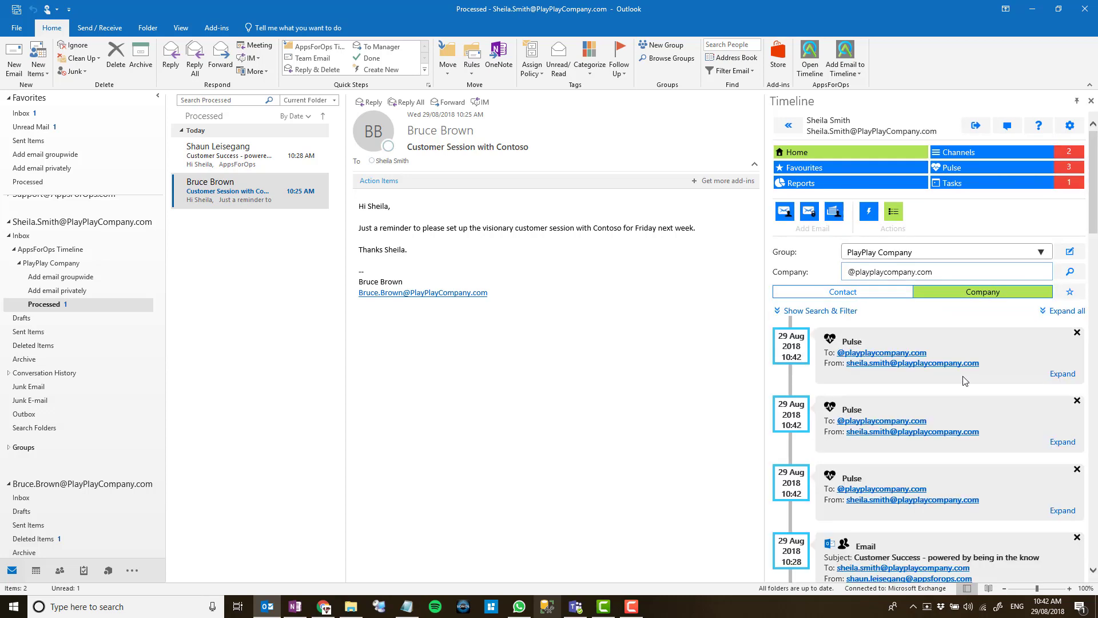
pyautogui.scroll(-1, 966, 381)
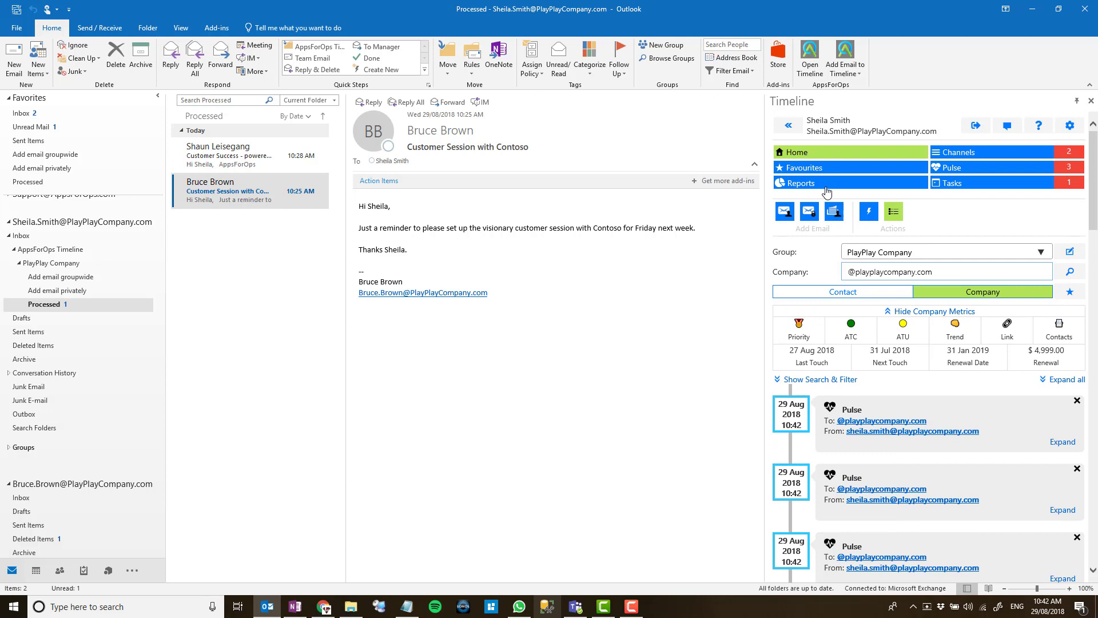
# View the group's activity report for the last 7 days, and examine the By Channel data before collapsing it.
pyautogui.click(826, 186)
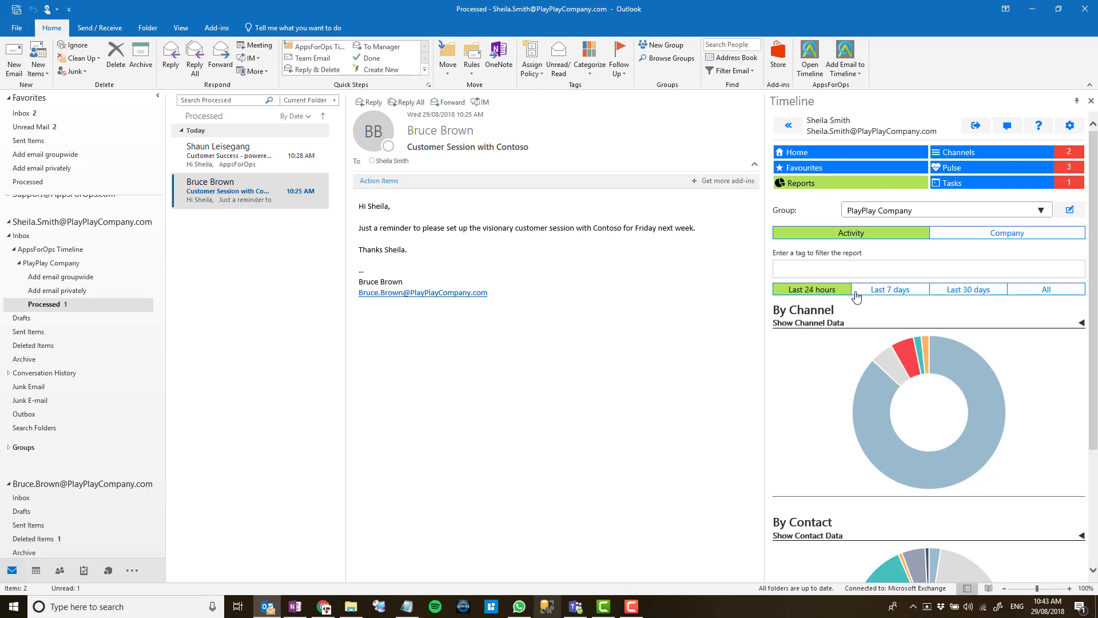
pyautogui.click(886, 296)
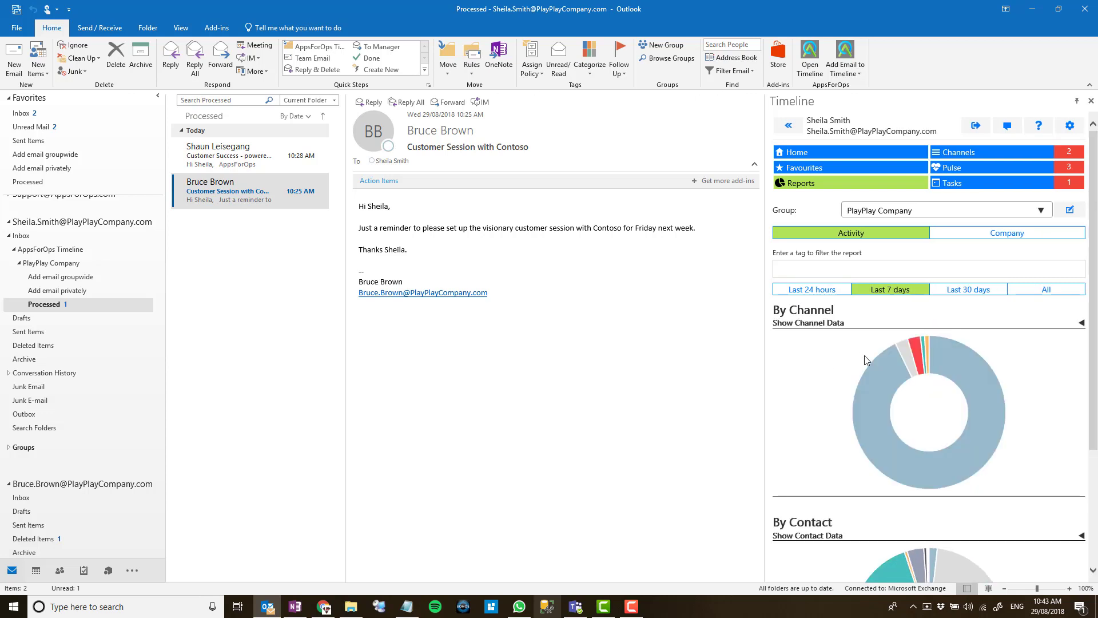
pyautogui.click(1081, 324)
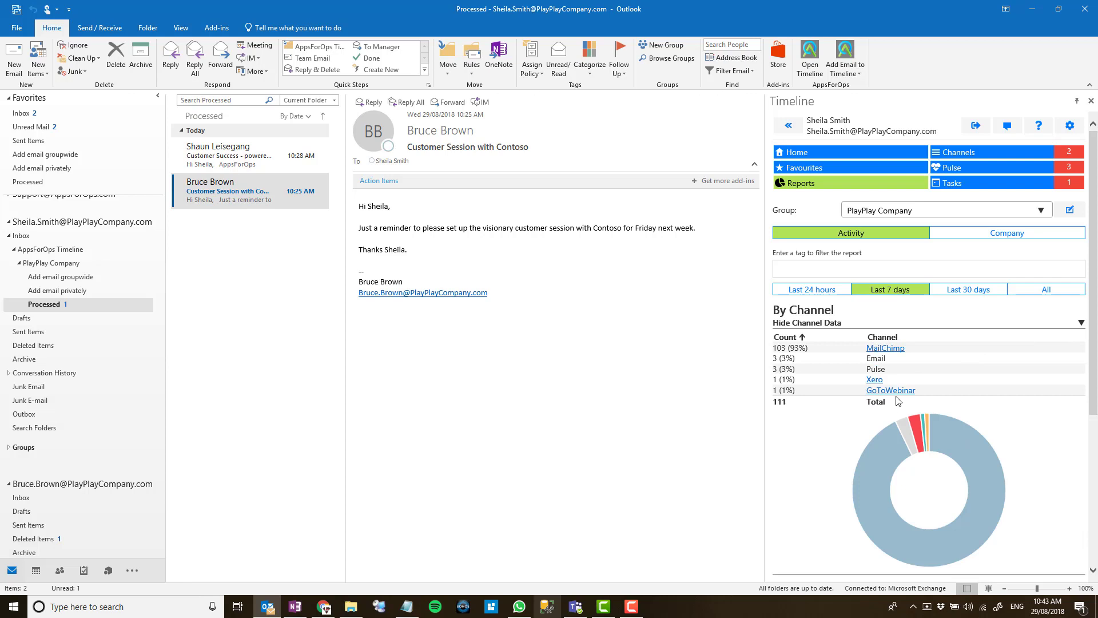
pyautogui.click(1081, 323)
# Examine the By Contact data in the activity report, and collapse it again.
pyautogui.scroll(-3, 1058, 420)
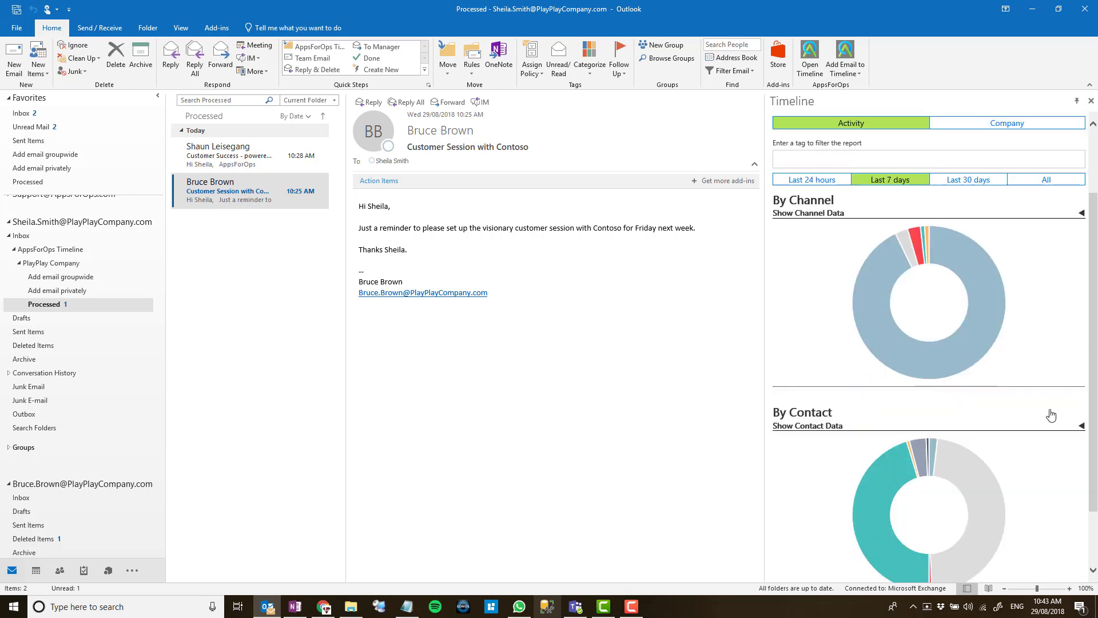
pyautogui.click(1082, 395)
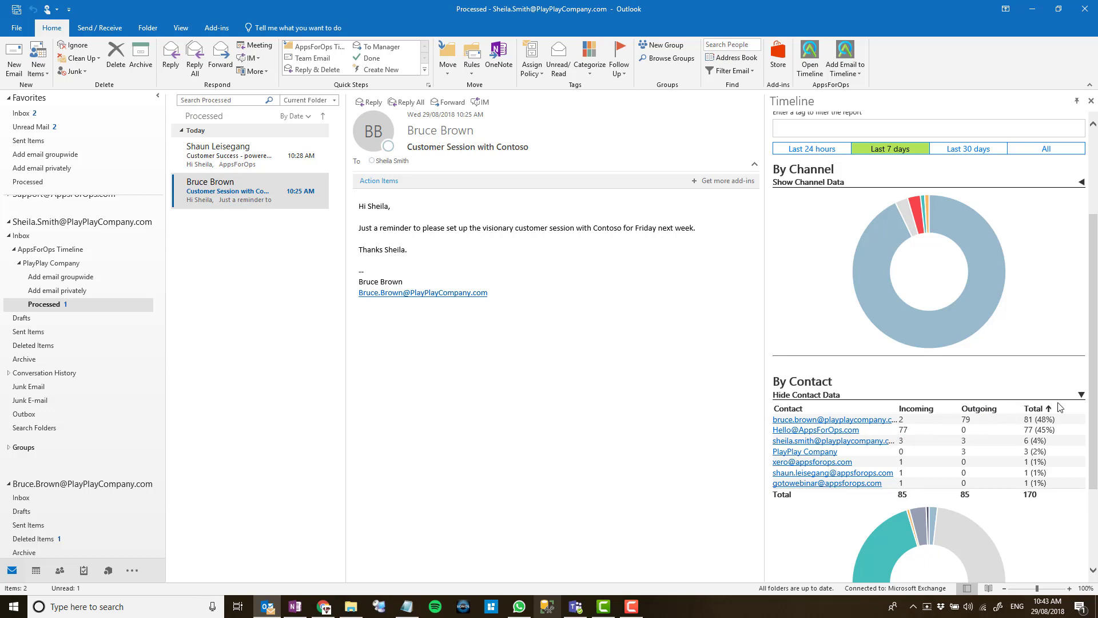
pyautogui.click(1079, 397)
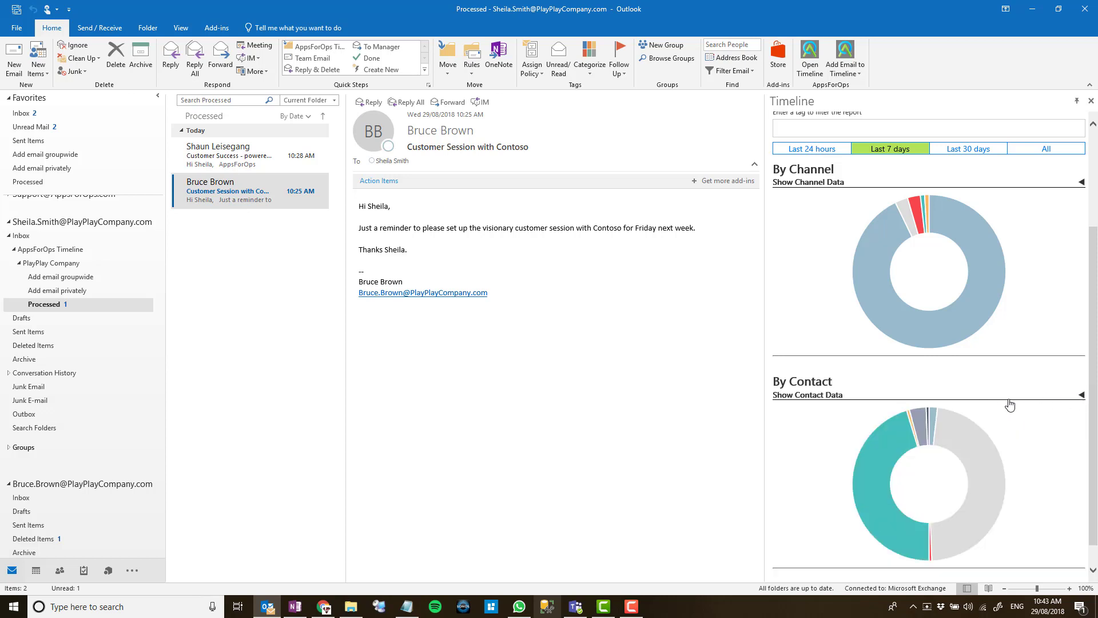
# View the company report with its detailed company data, and return to the contact's home timeline.
pyautogui.scroll(3, 1009, 405)
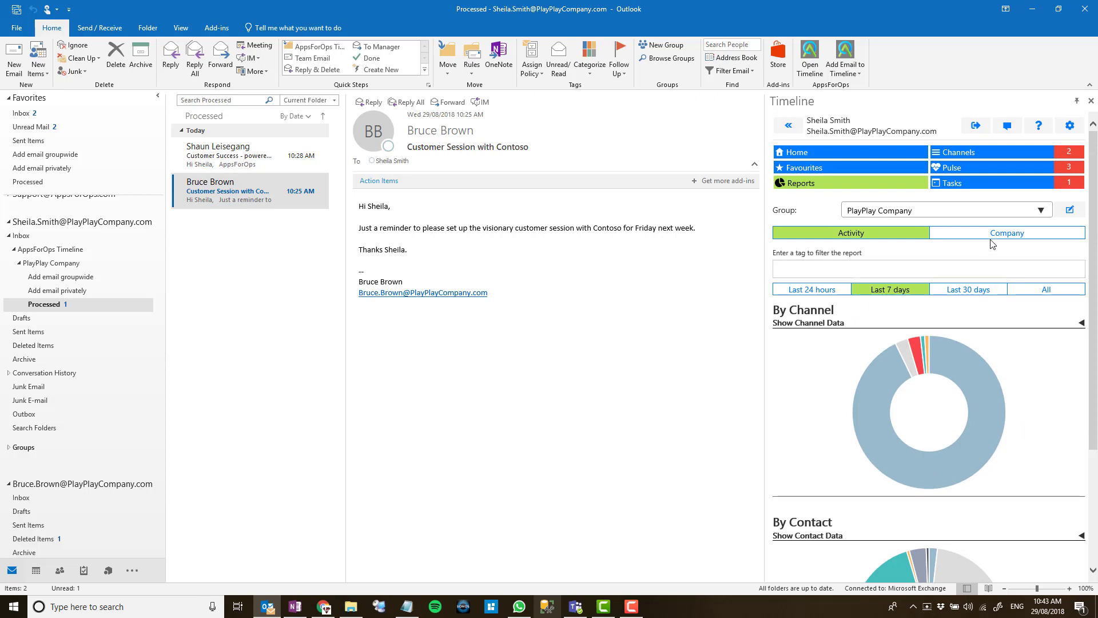
pyautogui.click(991, 235)
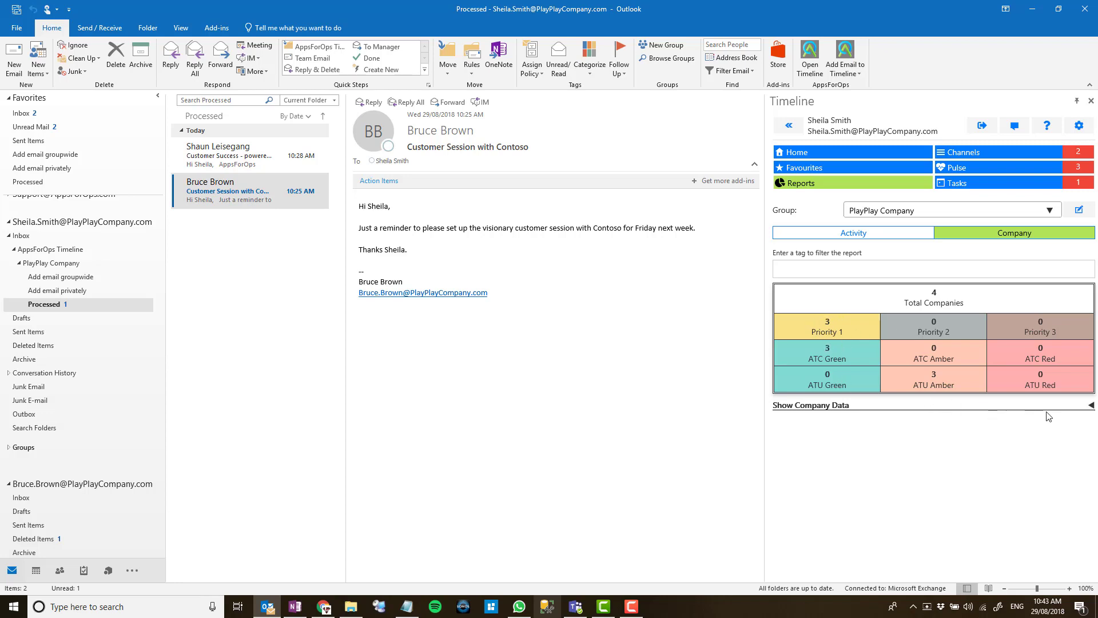
pyautogui.click(1091, 407)
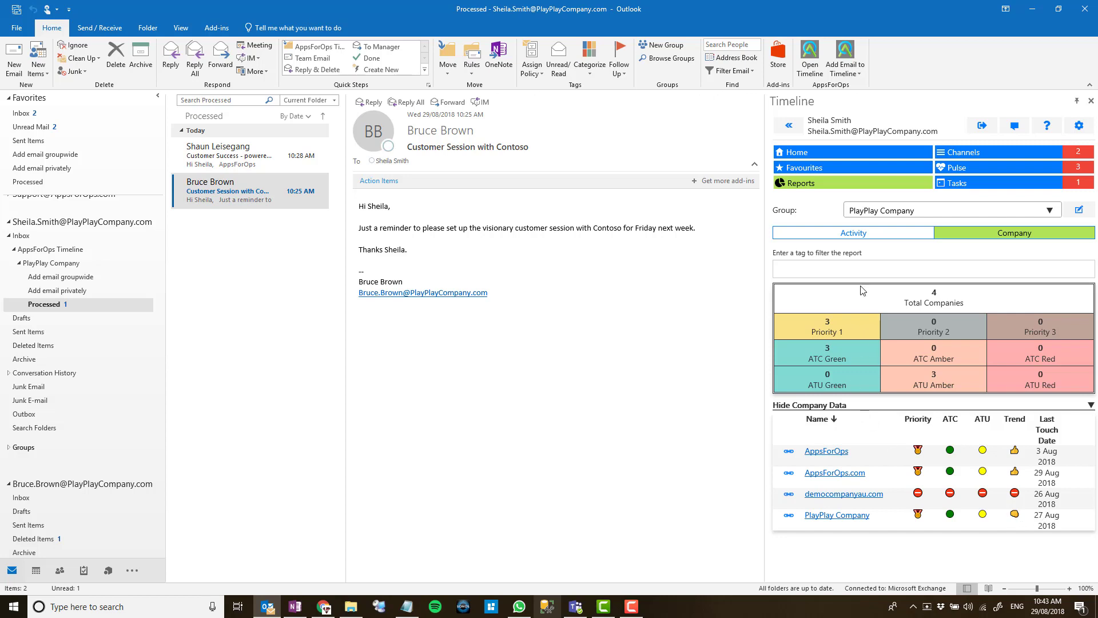
pyautogui.click(822, 157)
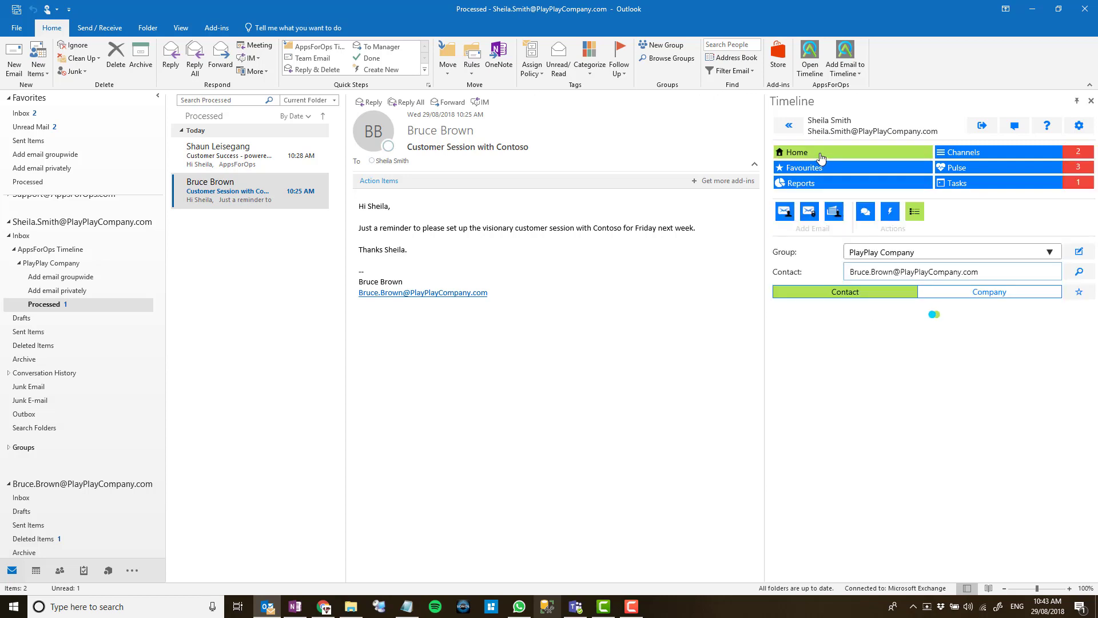